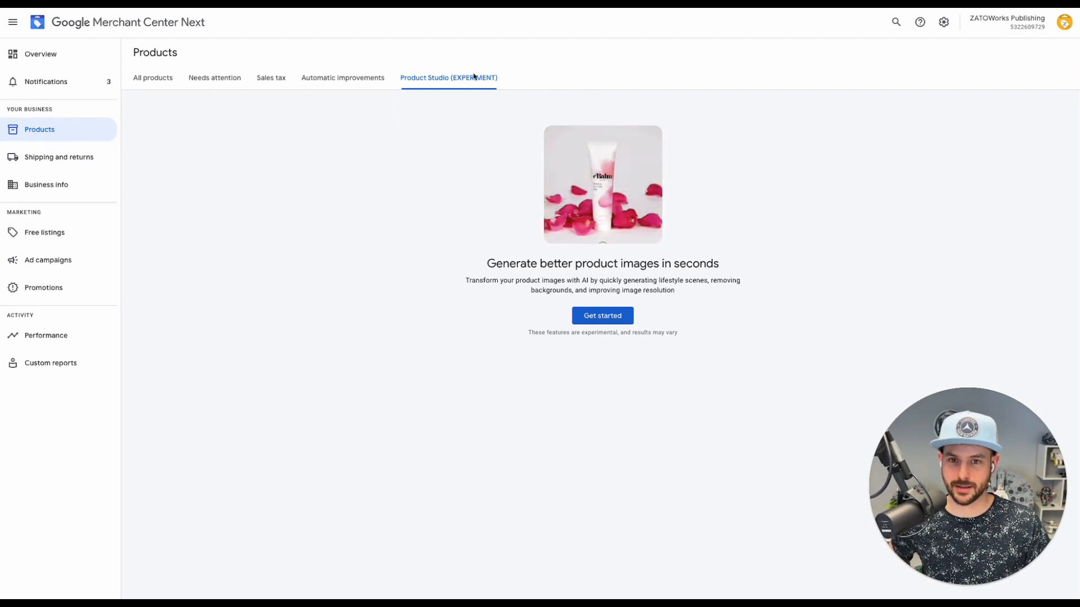
Start a new scene and confirm the Ponderings of a PPC Professional Book as the product image
left_click(648, 345)
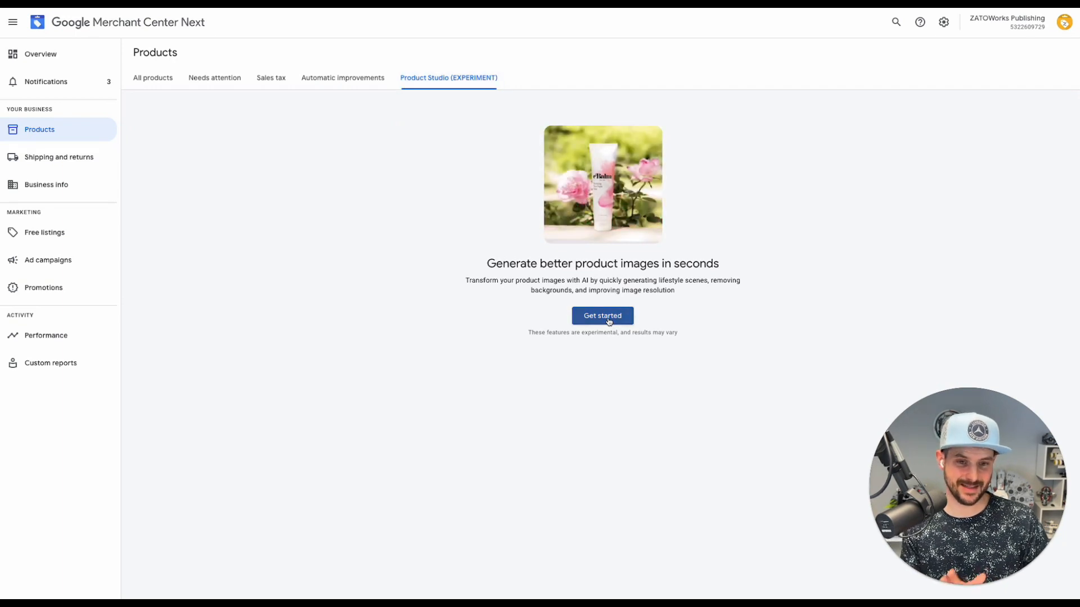
left_click(608, 321)
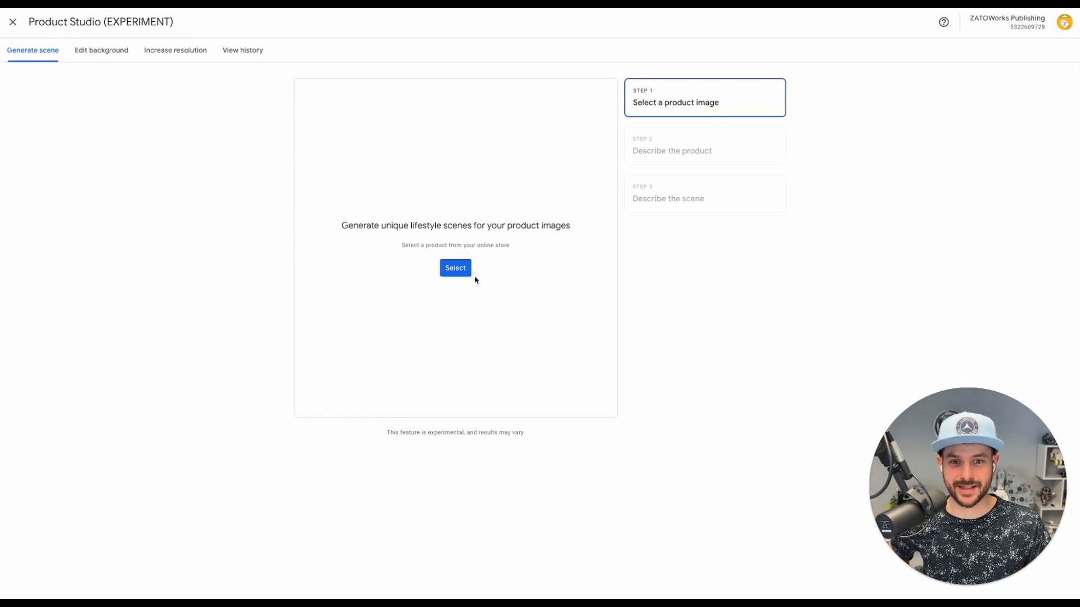
left_click(455, 268)
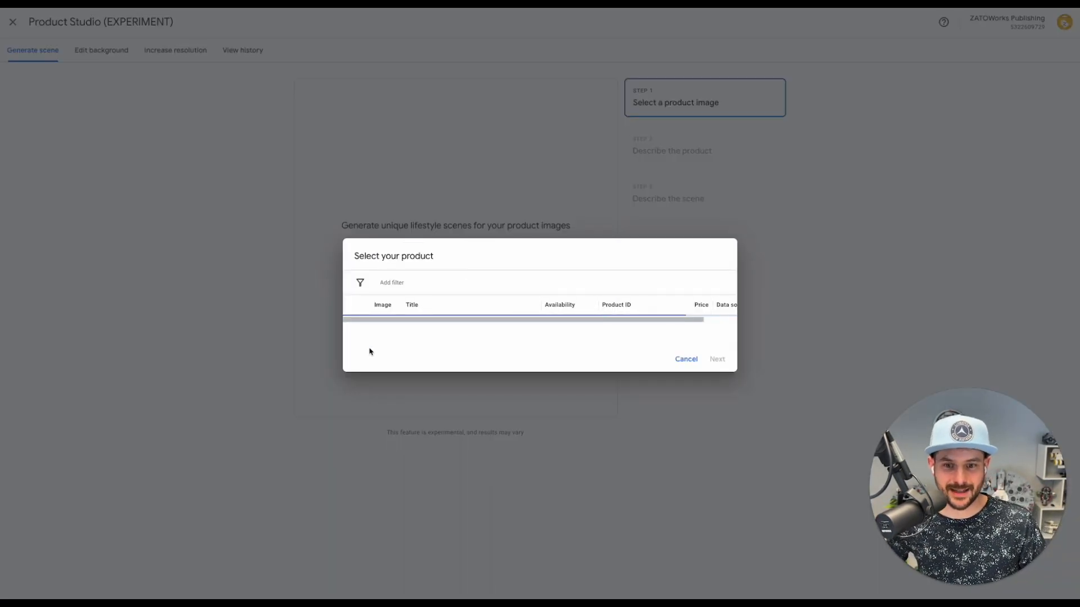
left_click(358, 328)
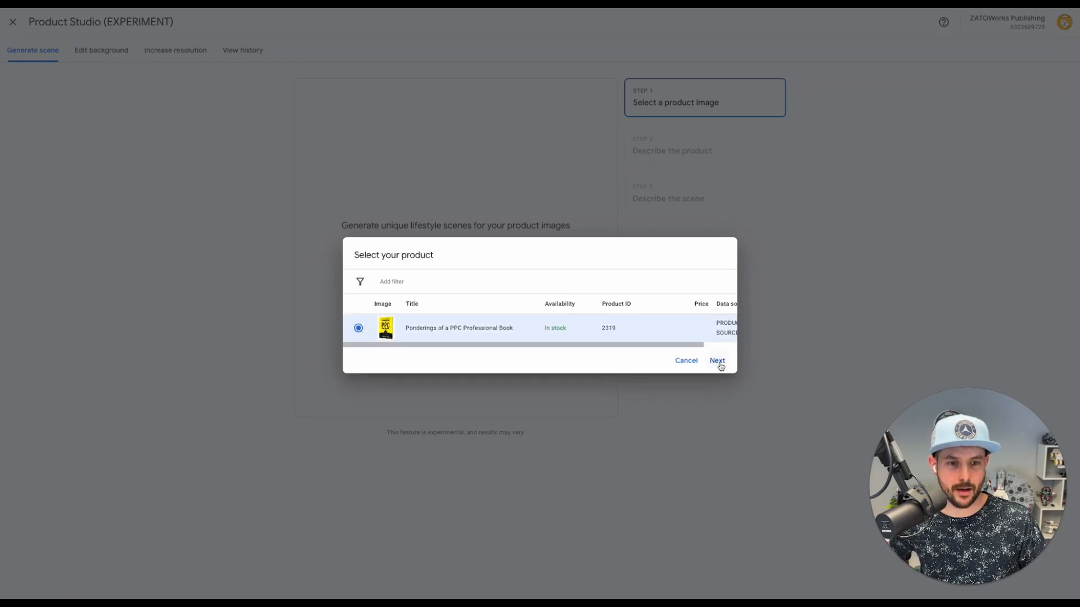
left_click(717, 361)
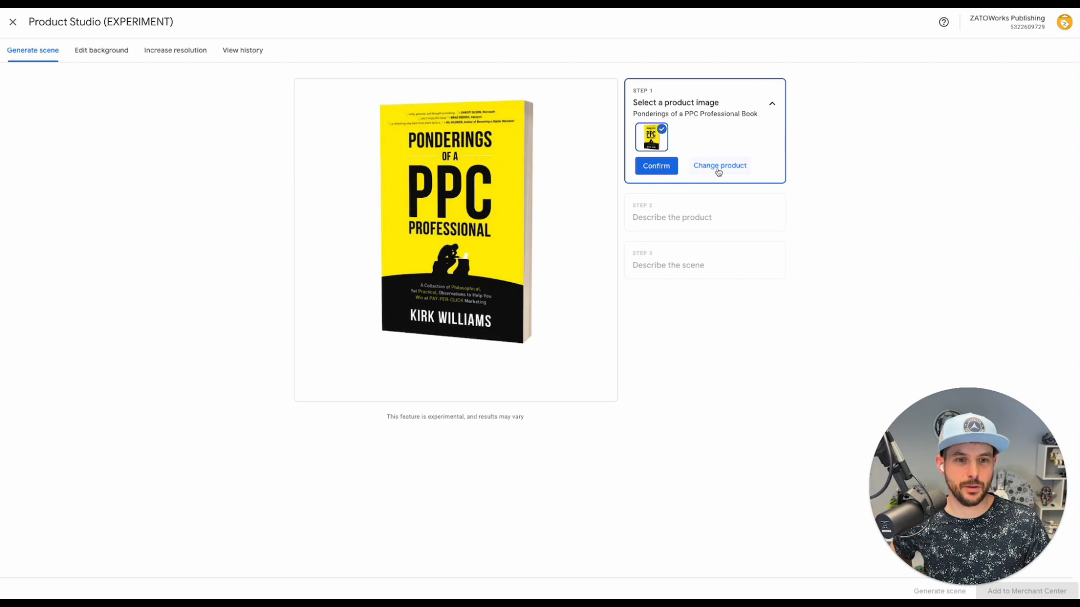
left_click(656, 166)
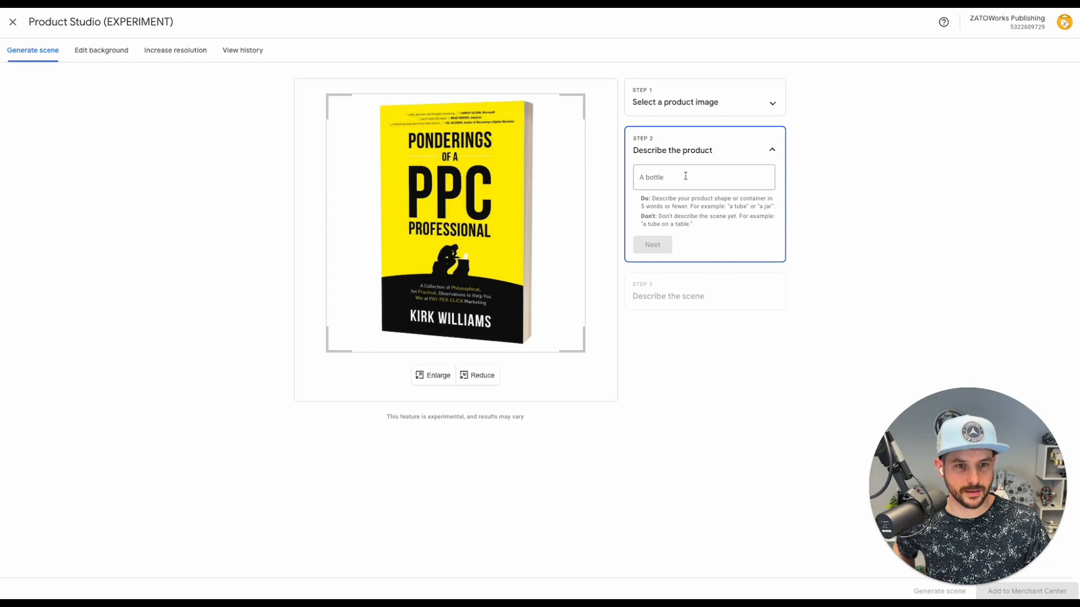
Describe the product as 'A book'
left_click(691, 177)
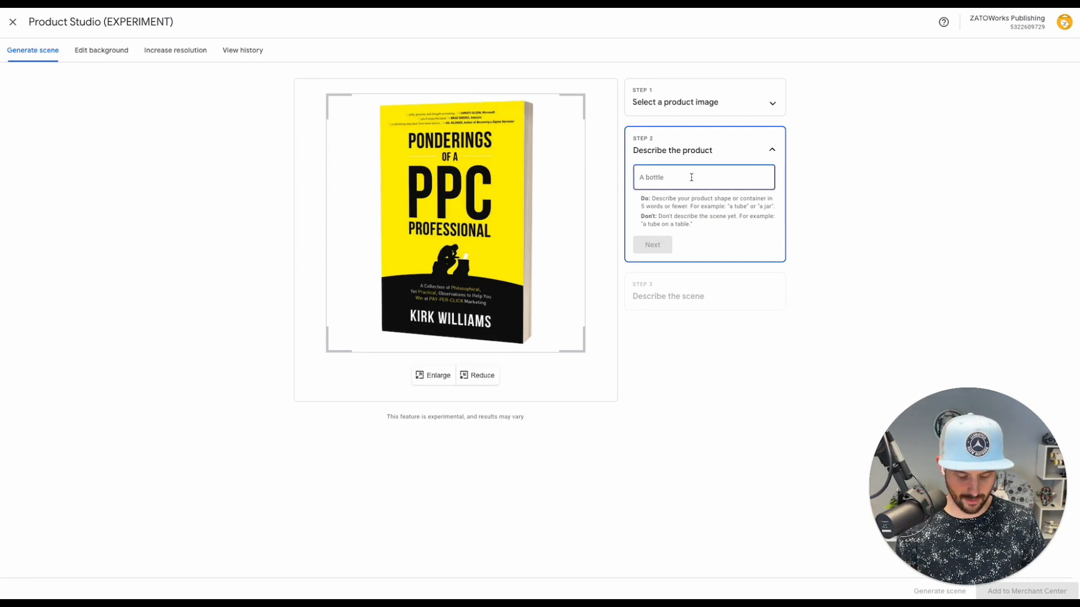
type("A book")
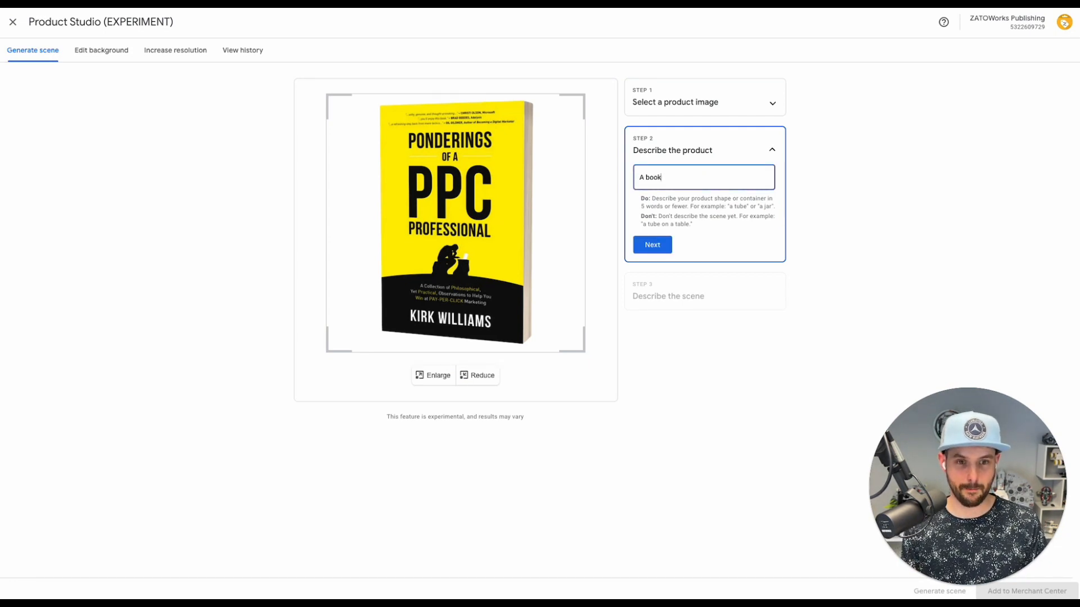
left_click(652, 244)
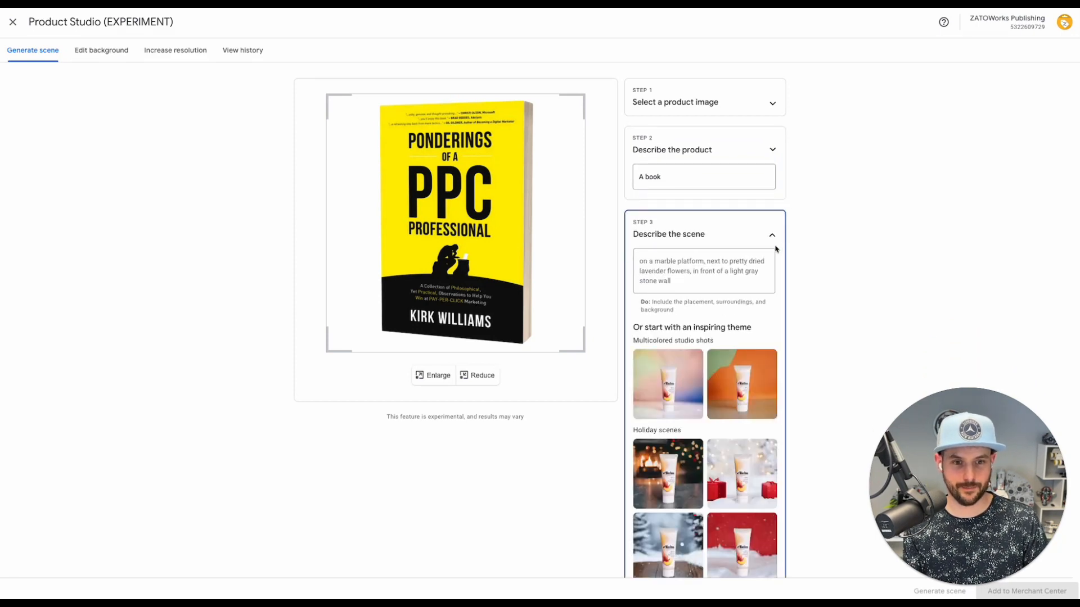
Describe the scene as 'in a snowy mountain landscape', correcting the misspelled 'landscape'
scroll(703, 311, "down", 1)
left_click(695, 198)
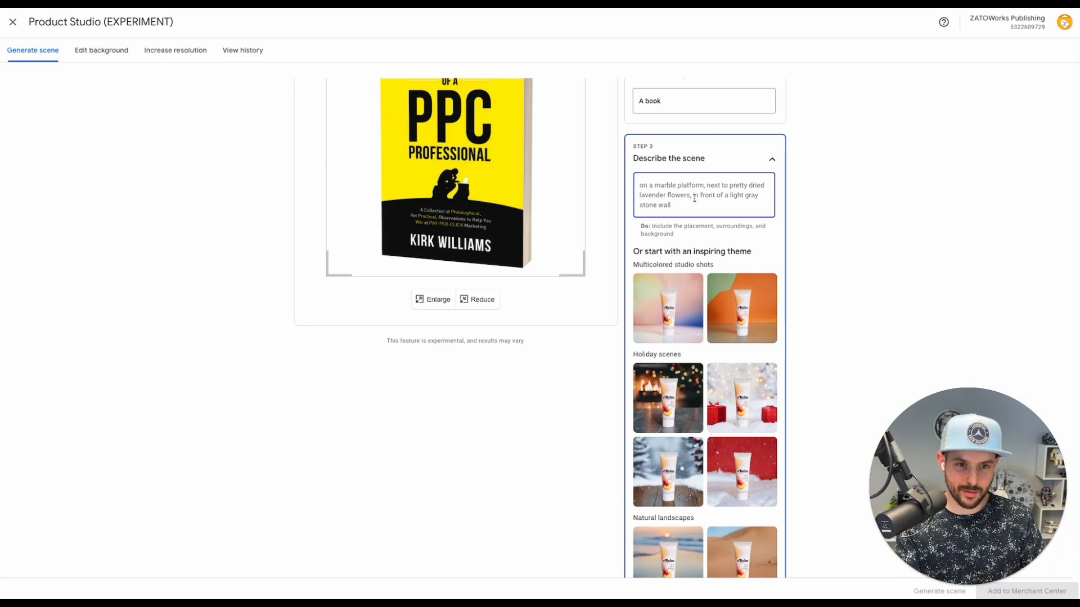
scroll(695, 198, "up", 2)
type("in")
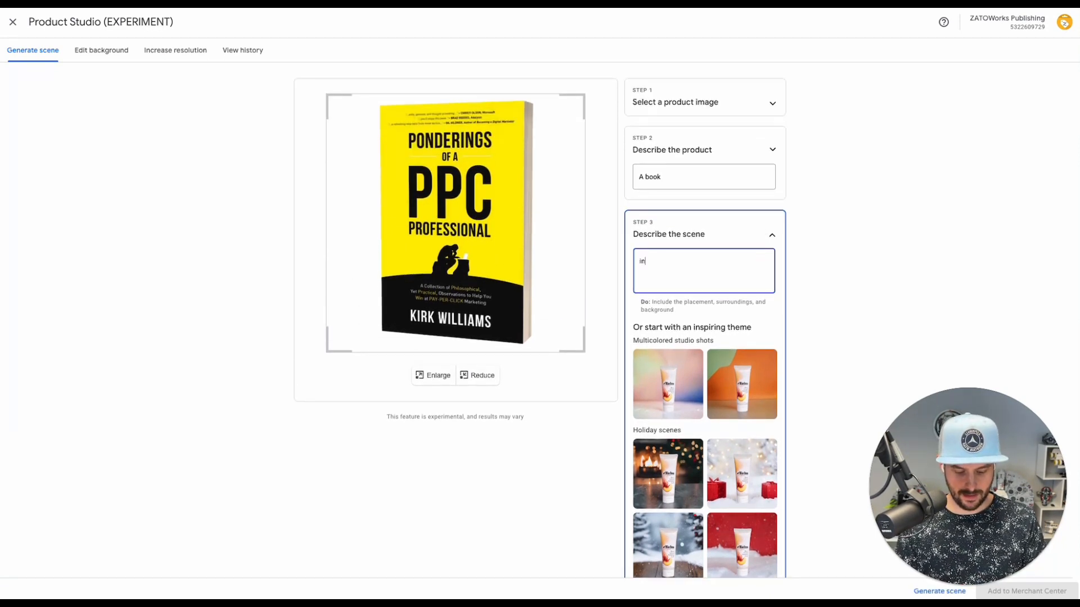
type(" a snowy mou")
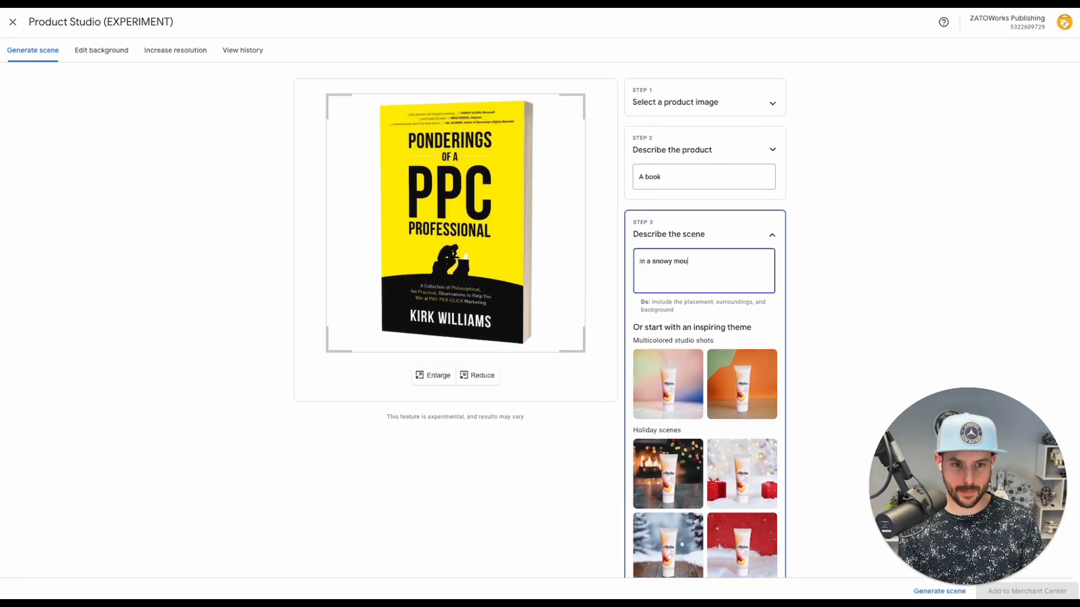
type("ntain lansca")
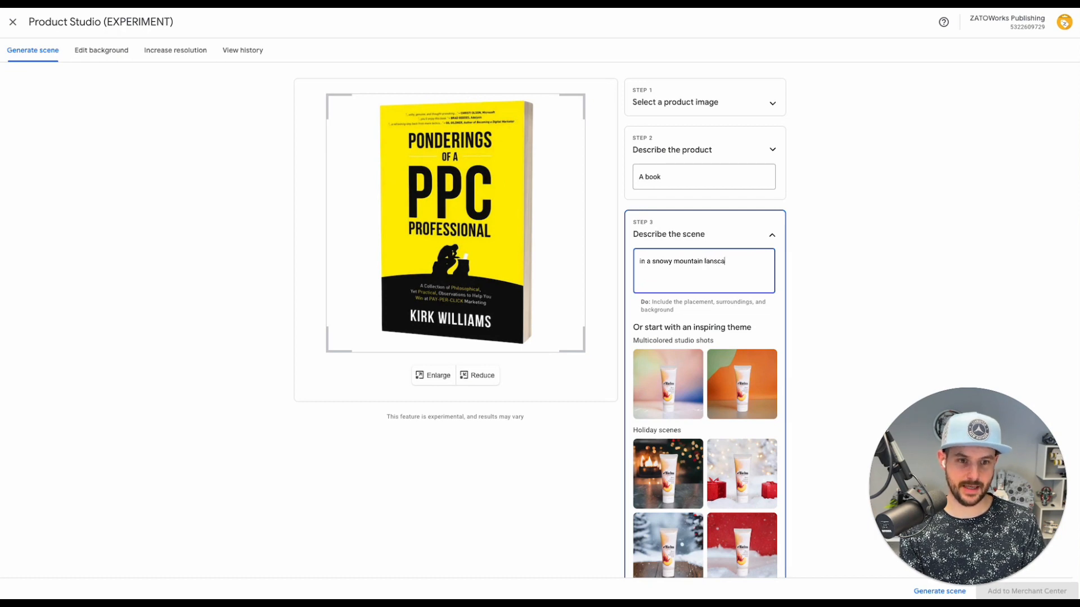
type("pe")
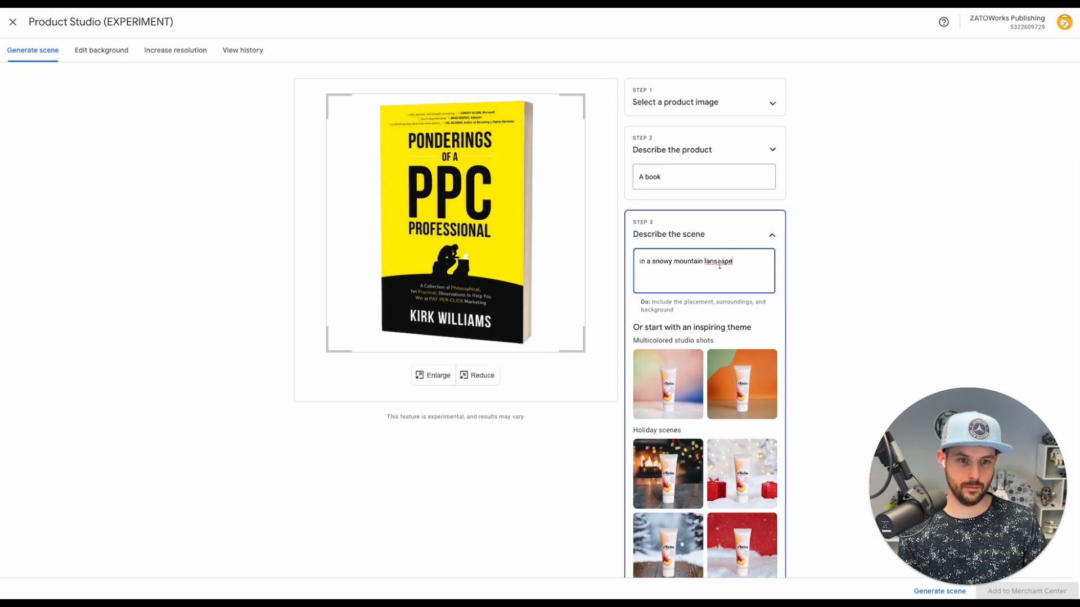
left_click(713, 262)
type("dsc")
scroll(714, 262, "down", 2)
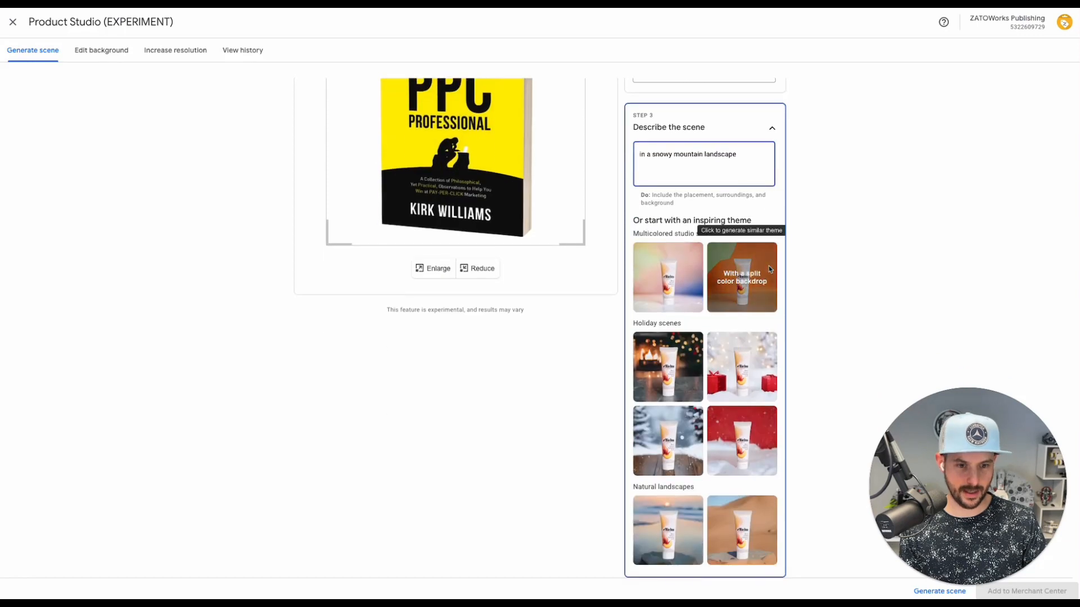
left_click(723, 172)
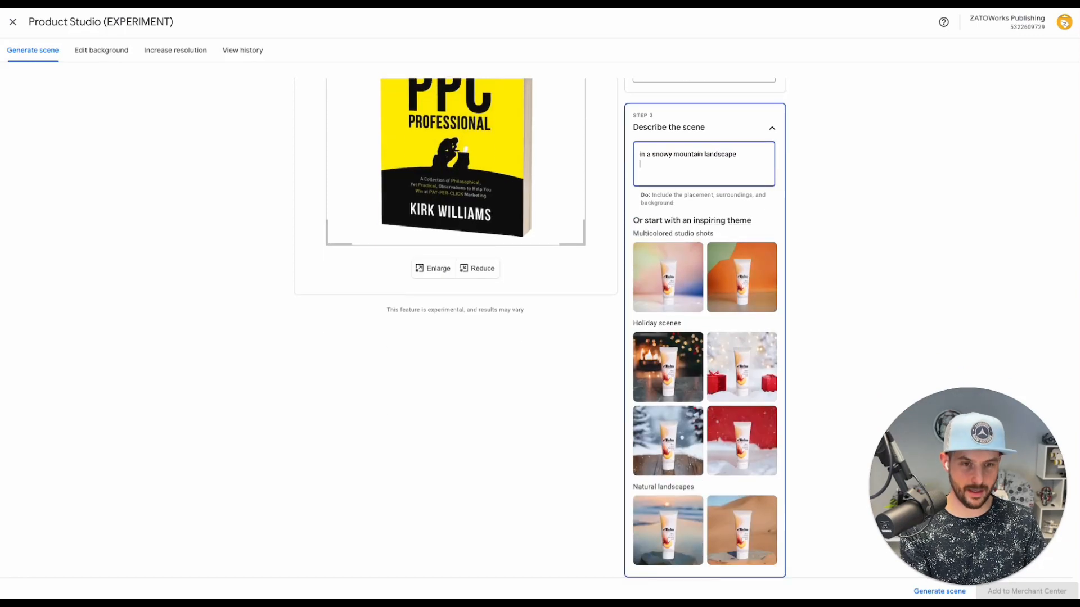
left_click(949, 593)
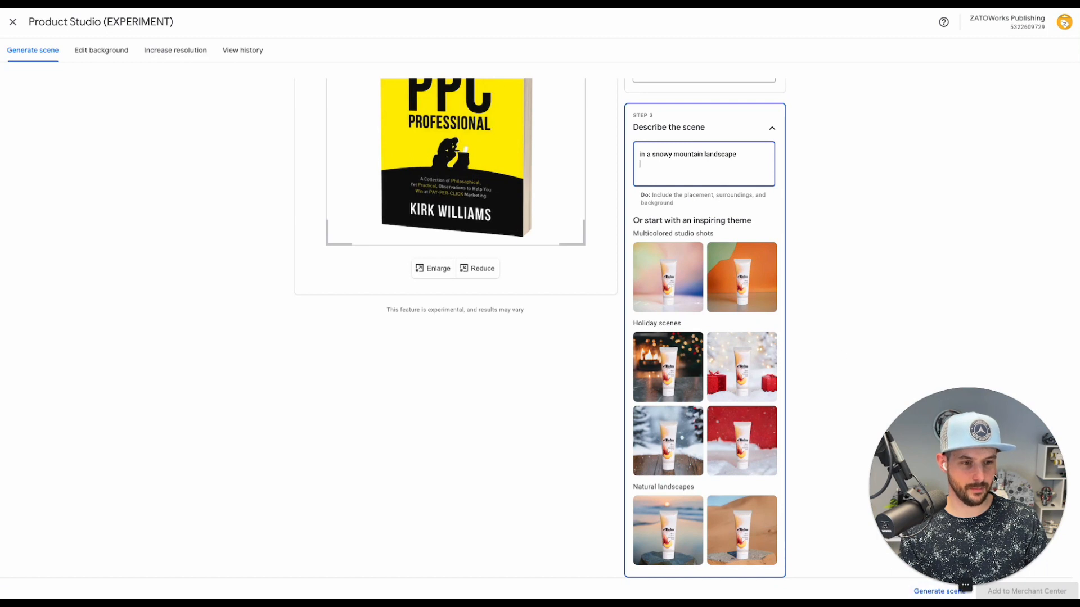
left_click_drag(987, 487, 970, 443)
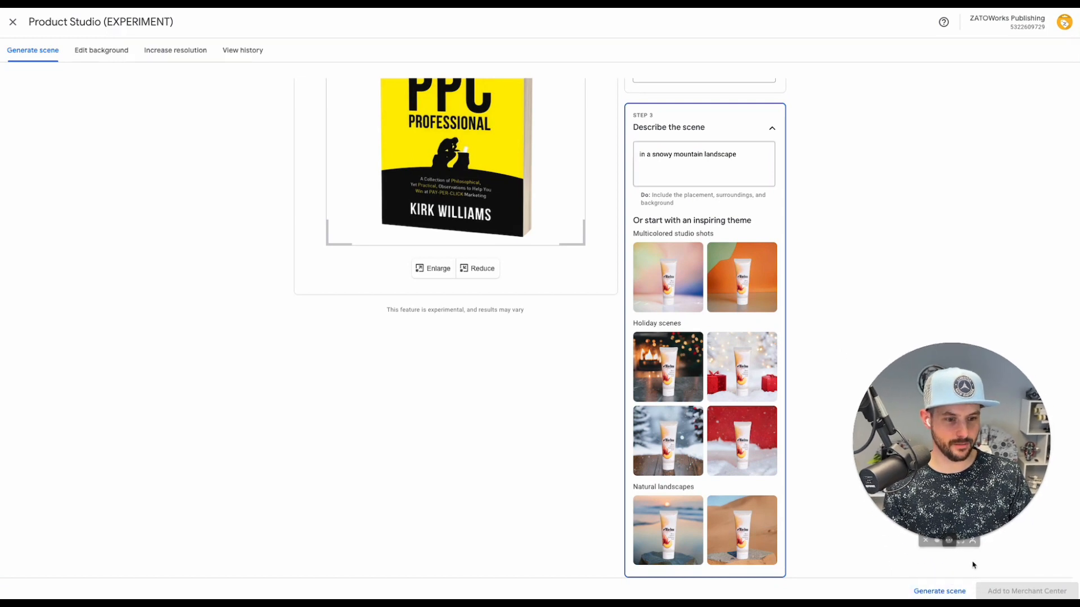
Generate four snowy-mountain scenes of the book and capture a screenshot of the results
left_click(937, 592)
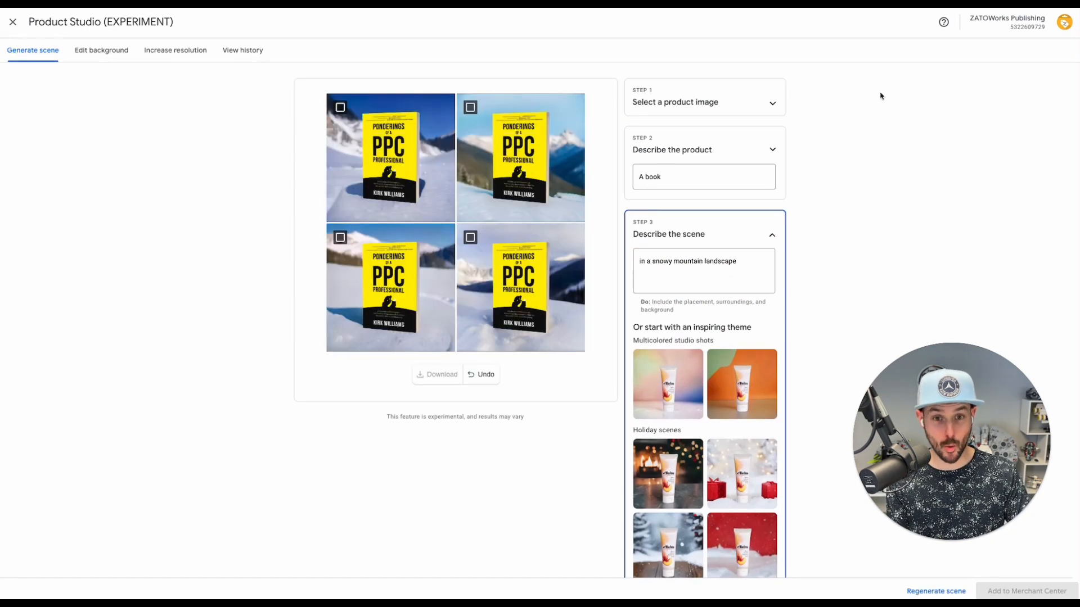
mouse_move(500, 183)
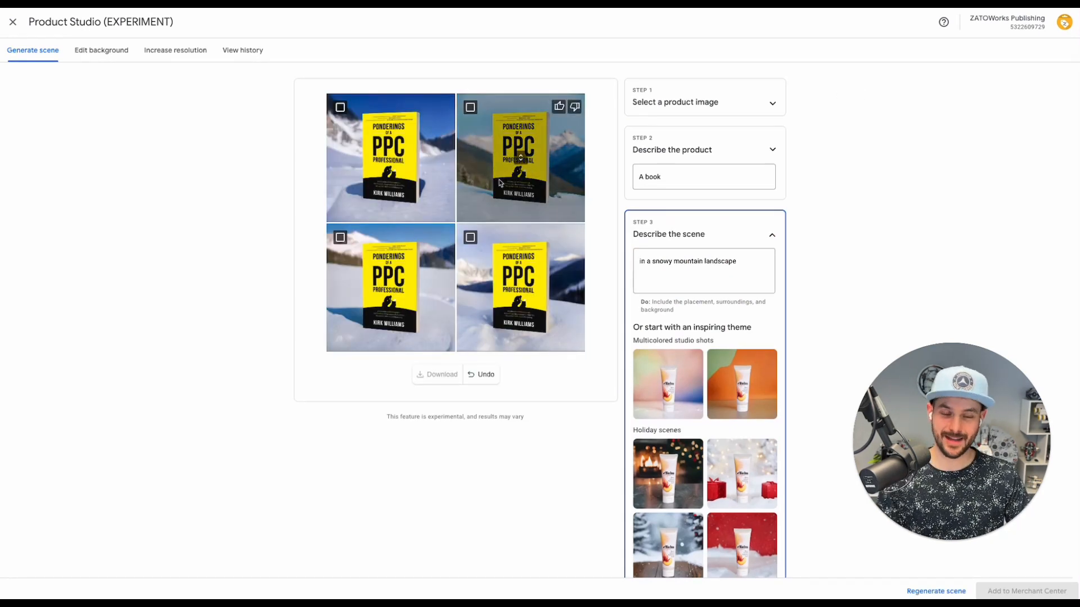
triple_click(673, 263)
left_click(888, 138)
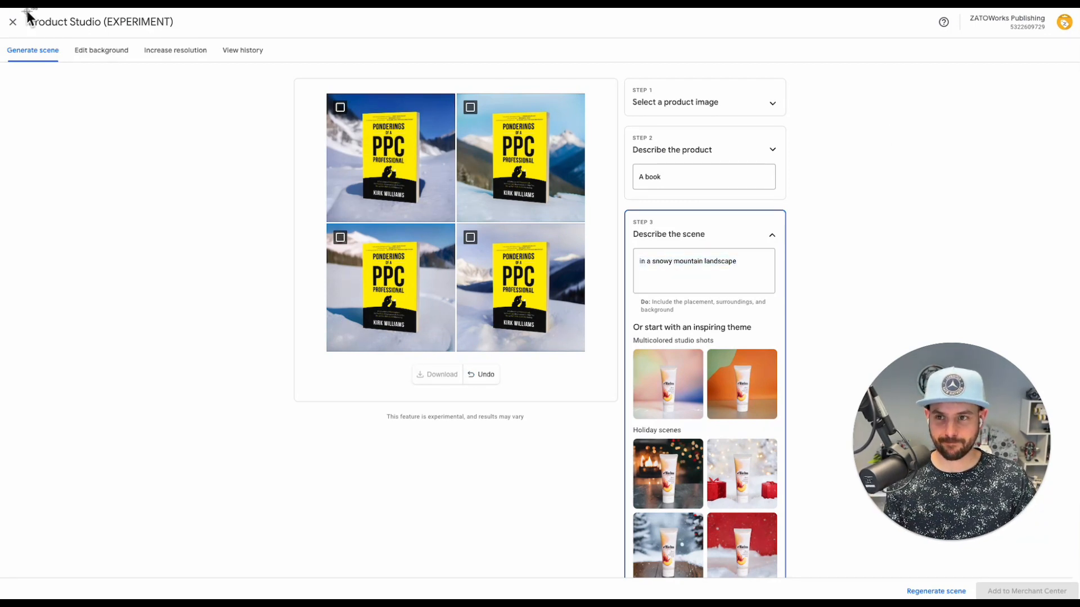
key("super+shift+4")
left_click_drag(281, 51, 815, 445)
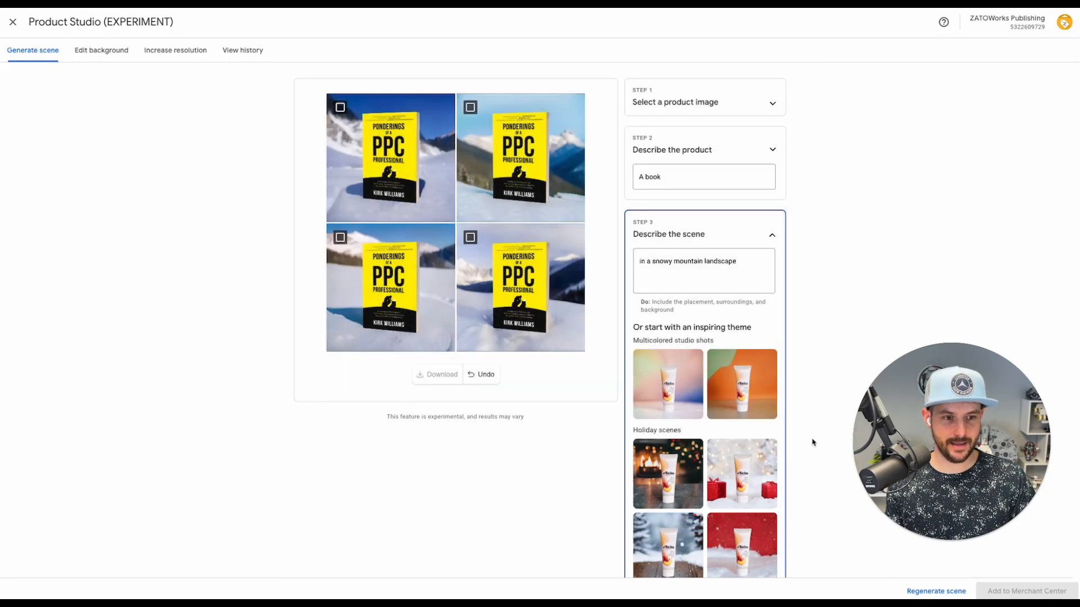
Change the scene to 'on a sandy ocean beach with a cocktail in hand' and regenerate four images
triple_click(739, 263)
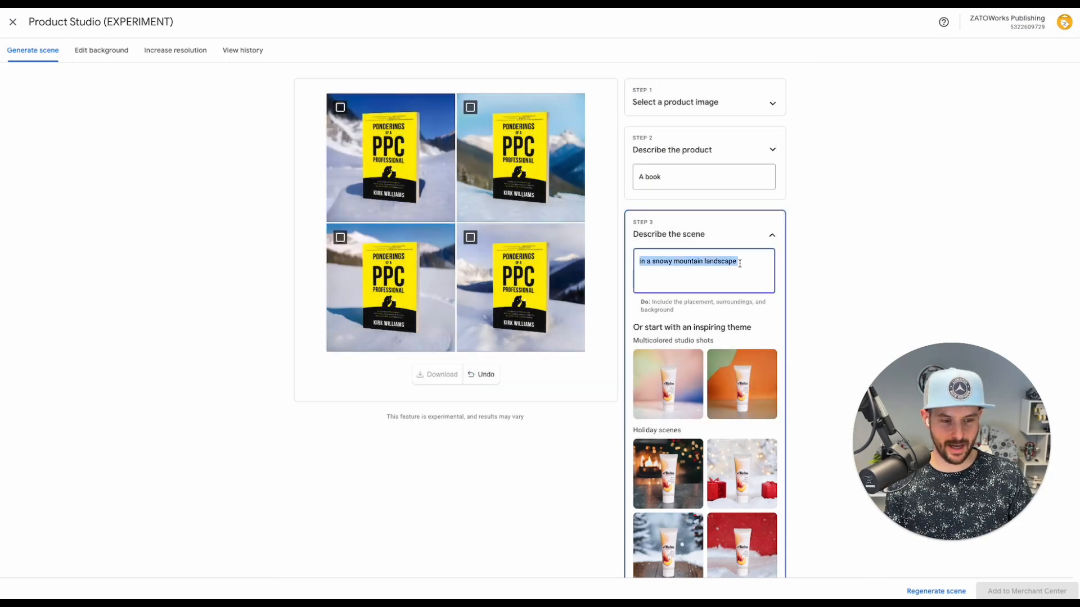
type("on a bee")
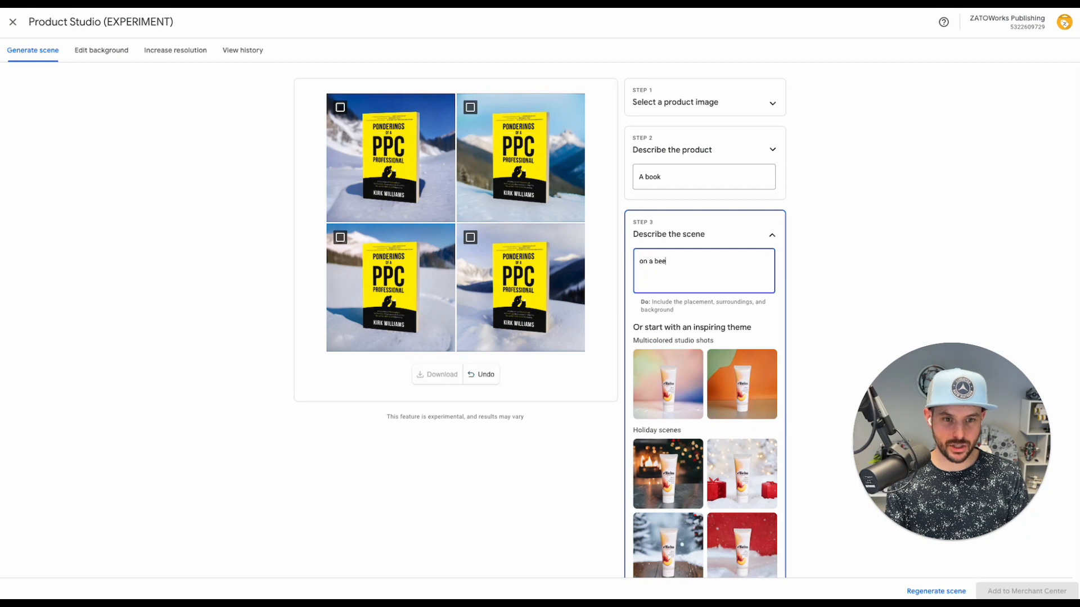
key("BackSpace")
type("ach")
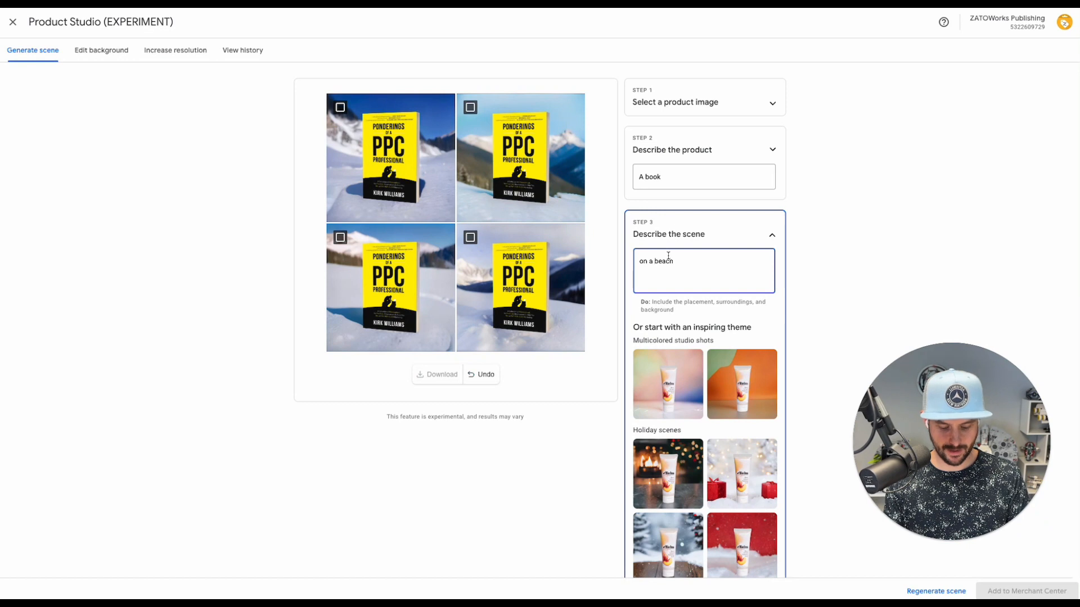
type("sandy ocean ")
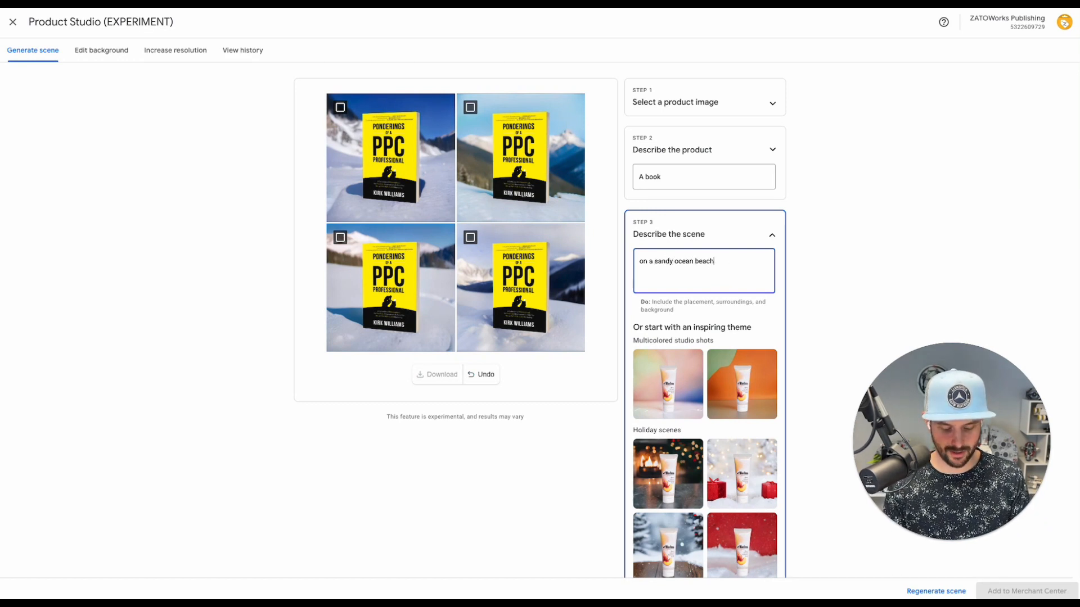
type(" with a cocka")
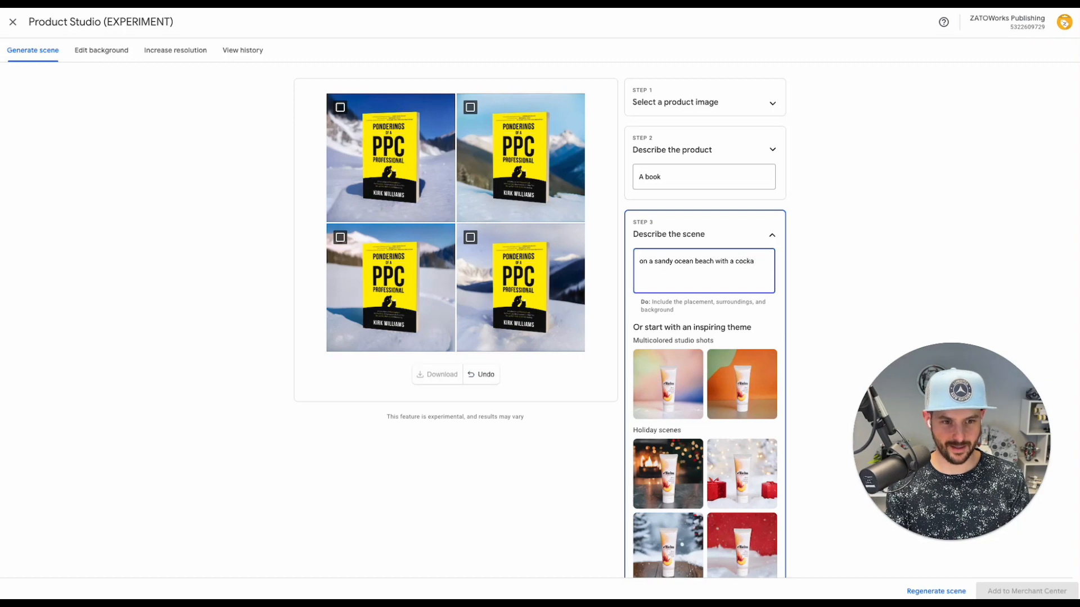
key("BackSpace")
type("tail in hand")
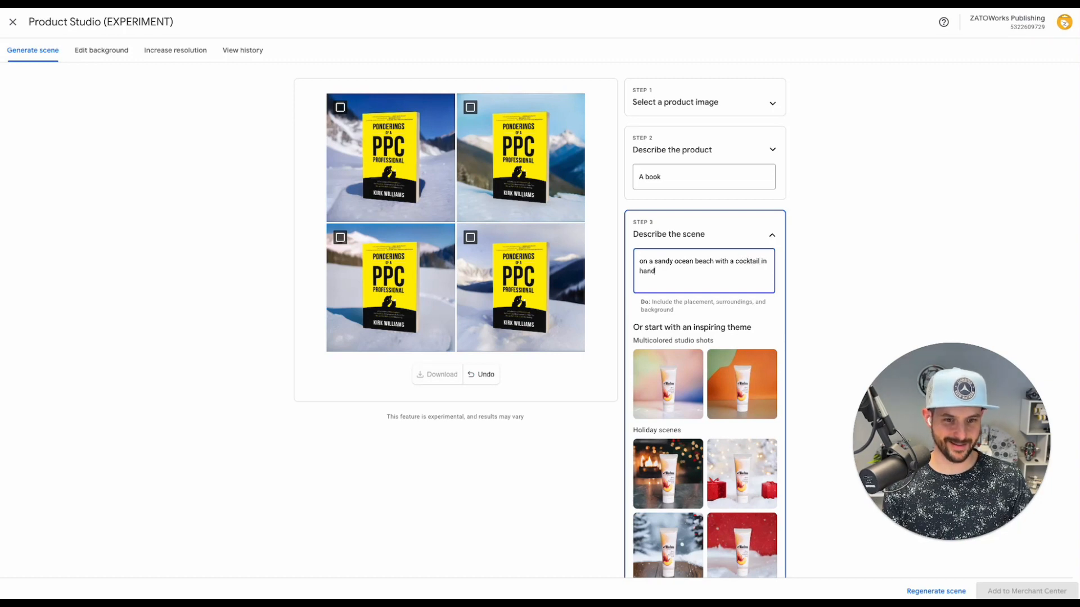
left_click(936, 591)
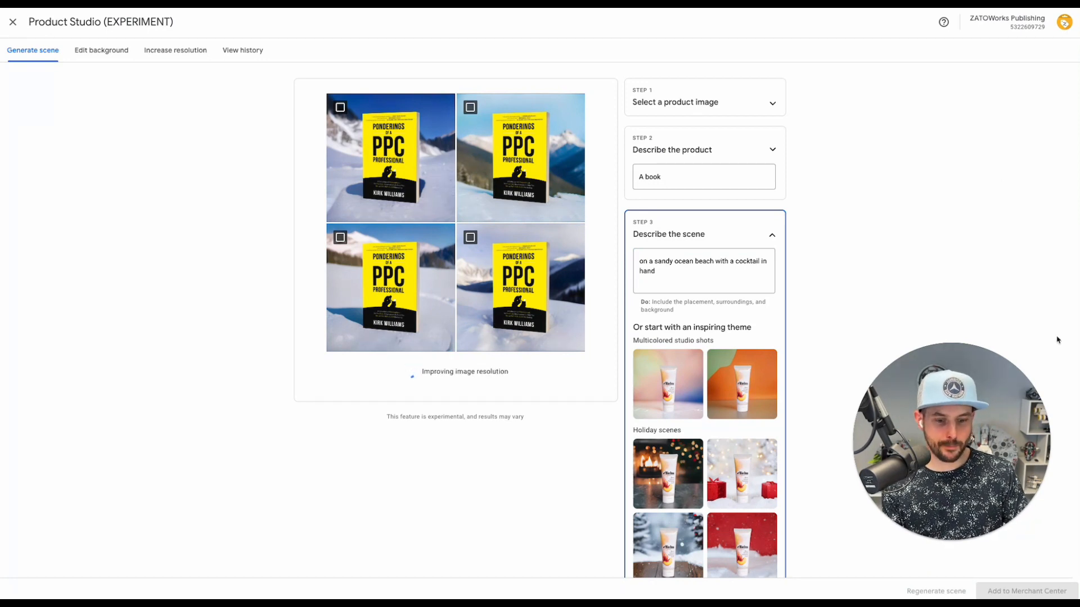
scroll(1055, 337, "down", 2)
scroll(659, 523, "up", 2)
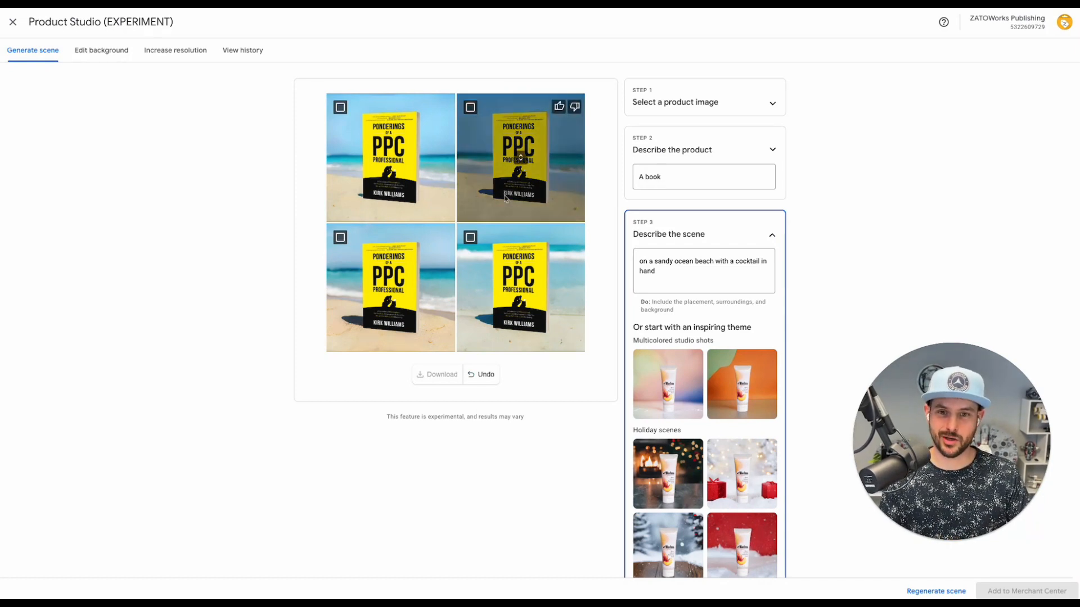
Change the scene description to 'in a library' and regenerate the four images
triple_click(697, 272)
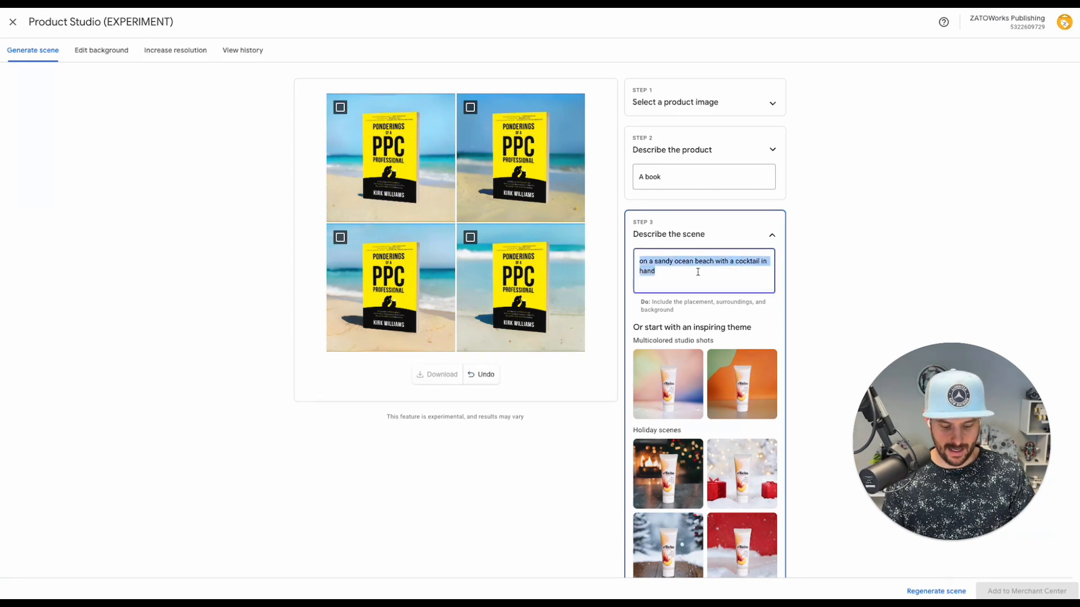
type("in a library")
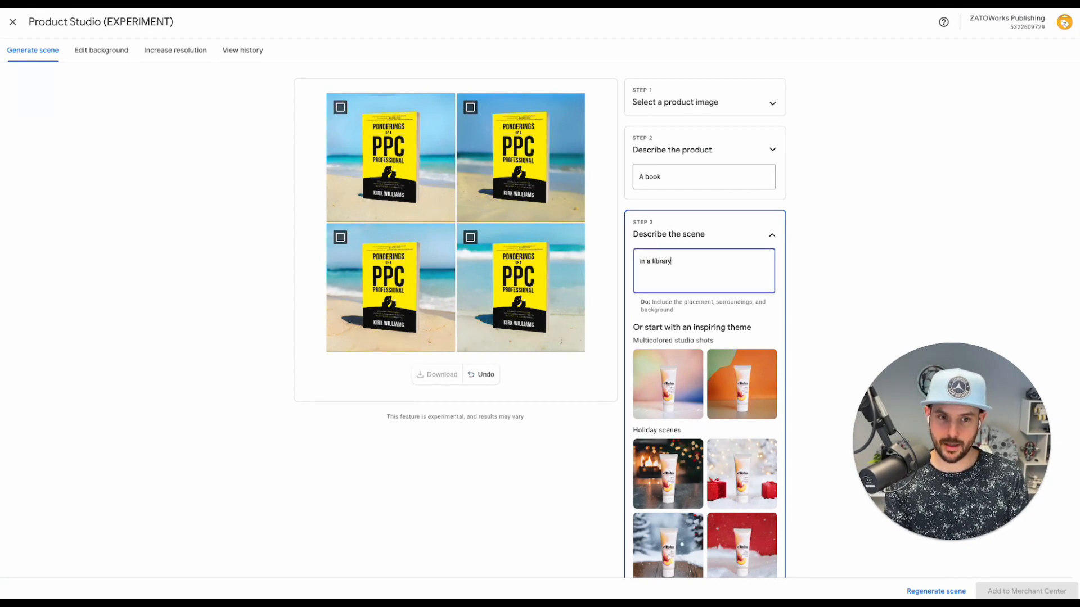
left_click(928, 592)
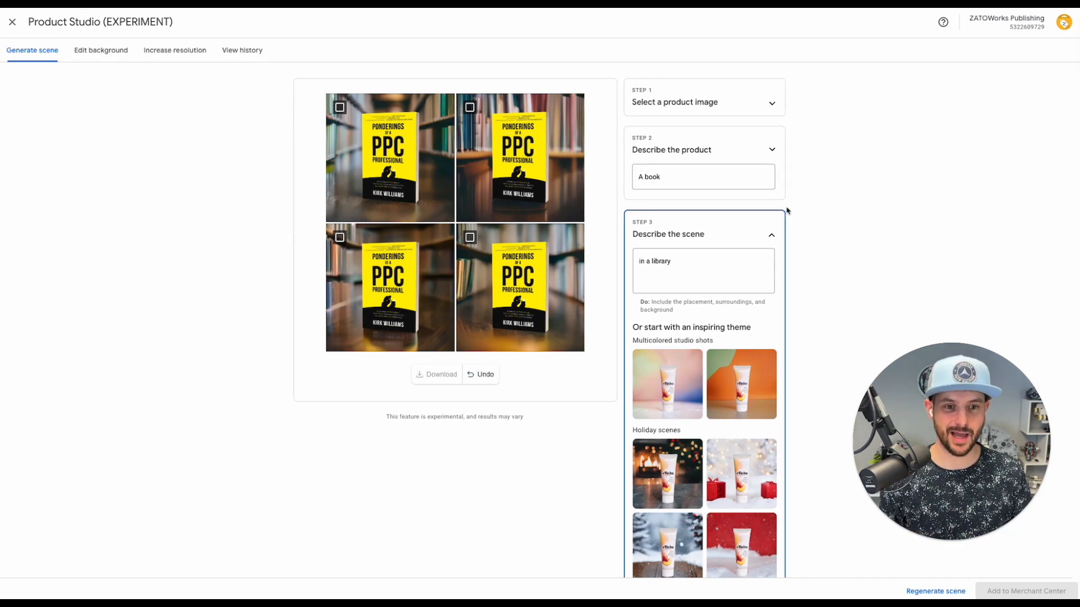
Change the scene description to 'in a christmas village' and regenerate the four images
triple_click(662, 264)
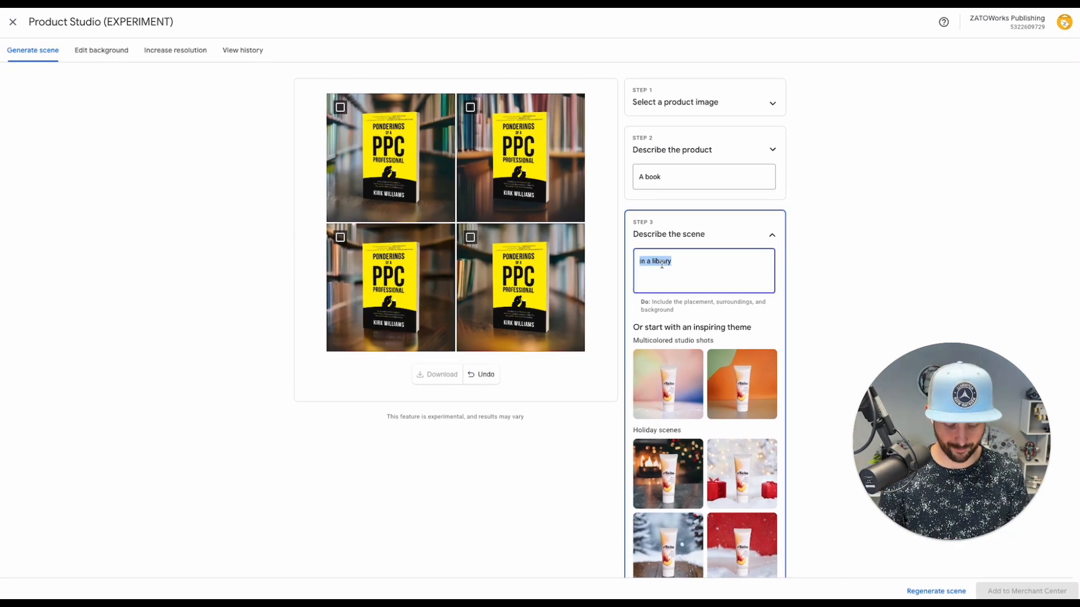
type("in a christmas")
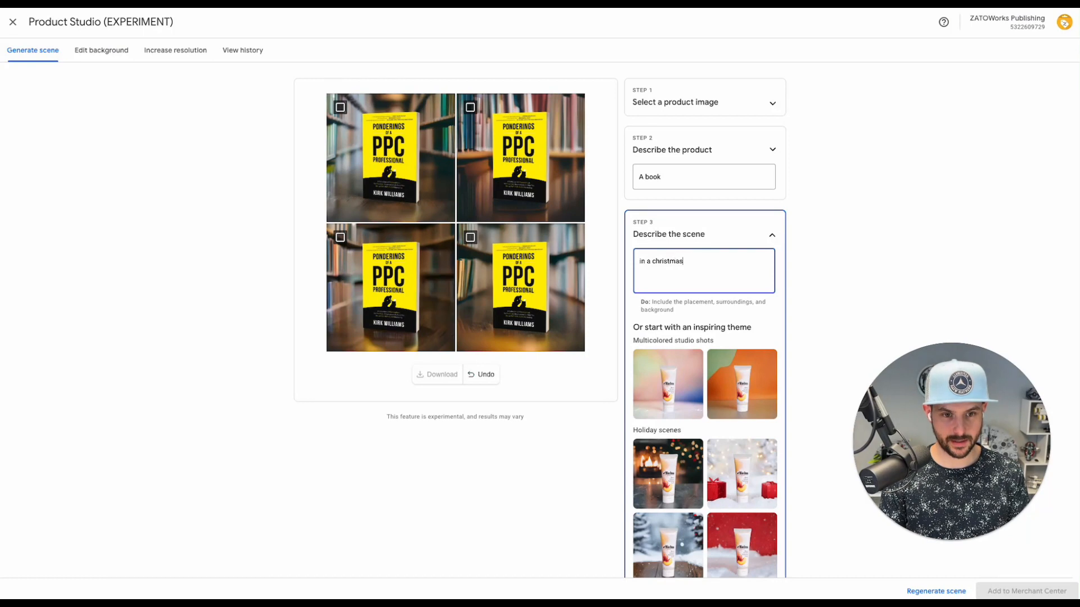
type(" village")
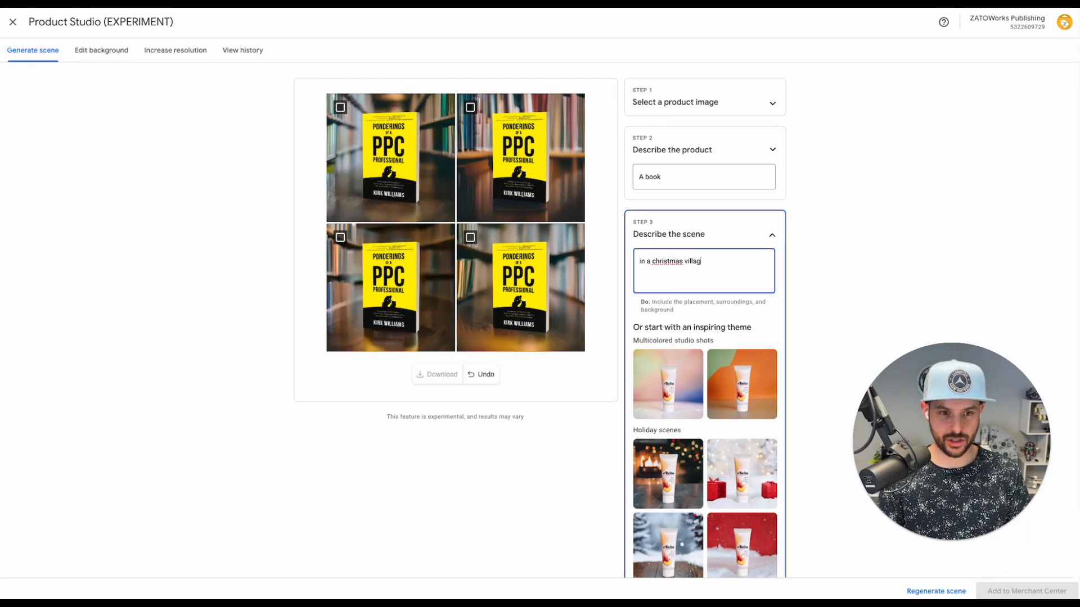
left_click(925, 592)
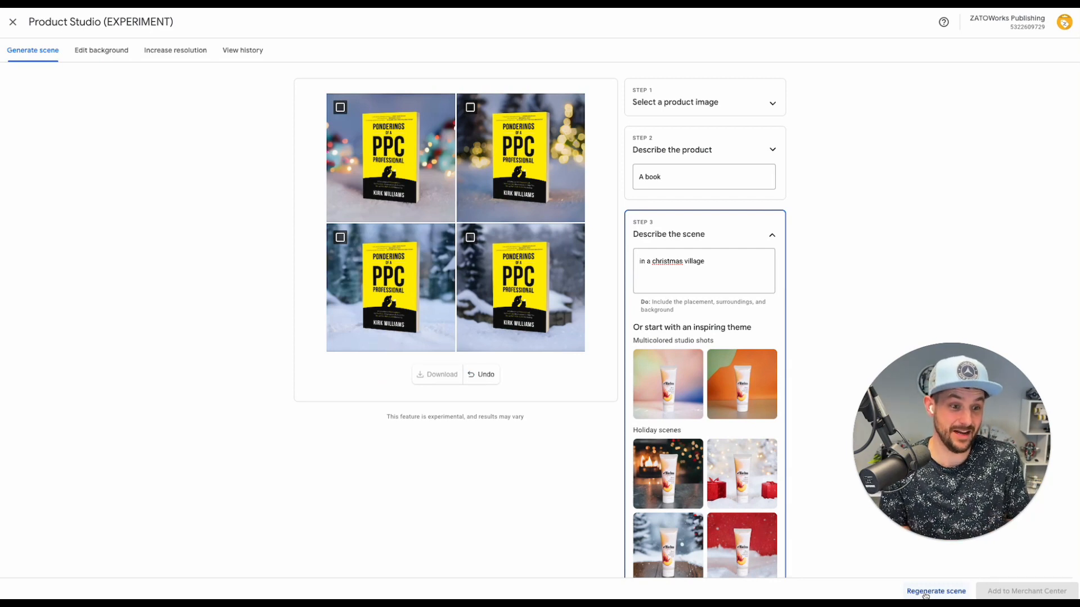
Change the scene description to 'in front of a christmas tree' and regenerate the images
left_click(722, 266)
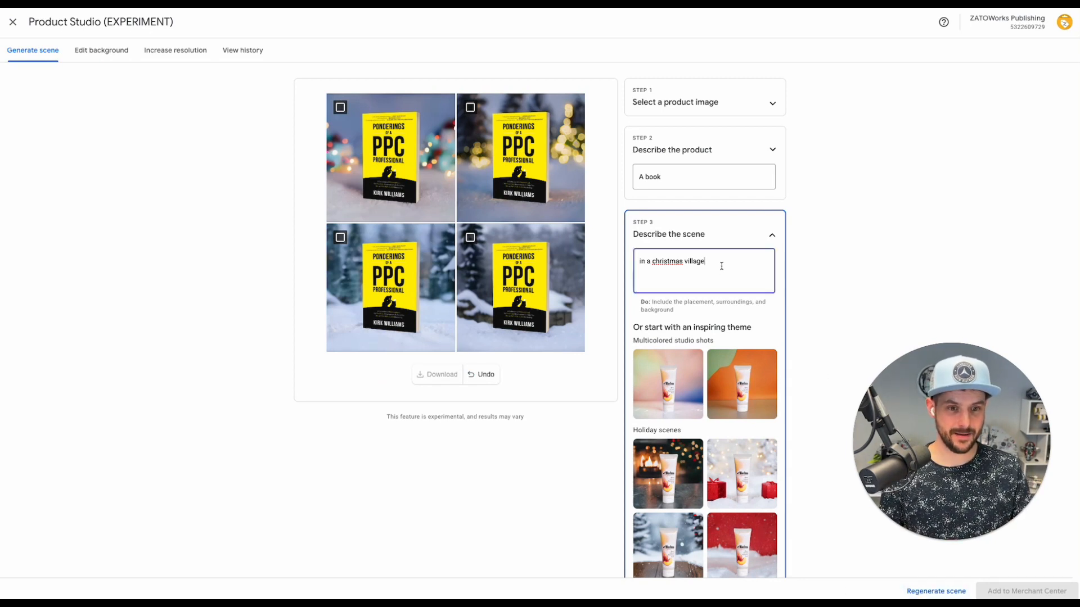
key("ctrl+a")
type("in front of ")
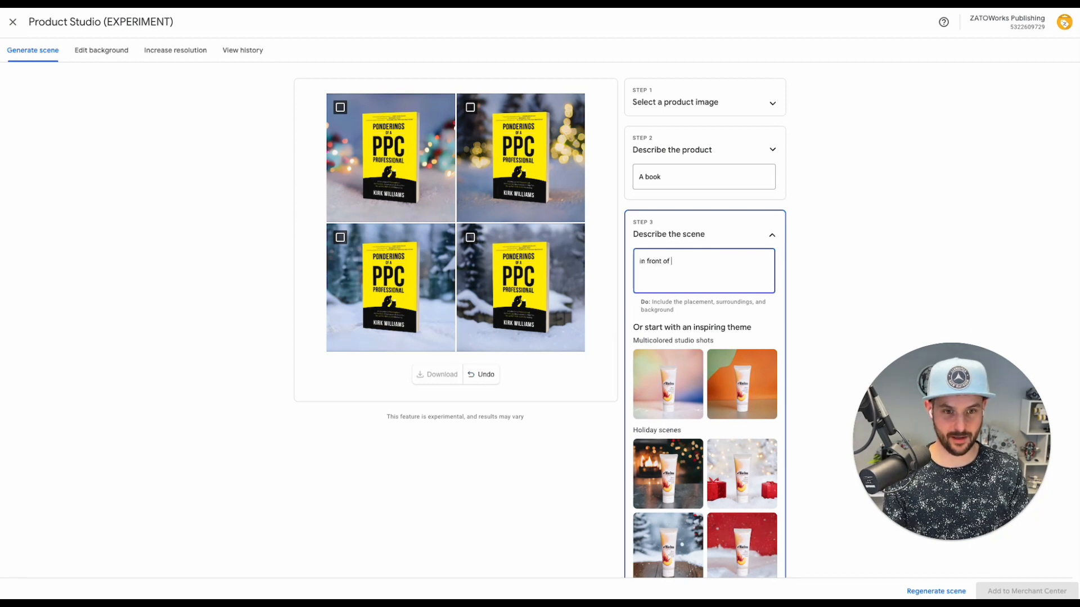
type("a christmas tr")
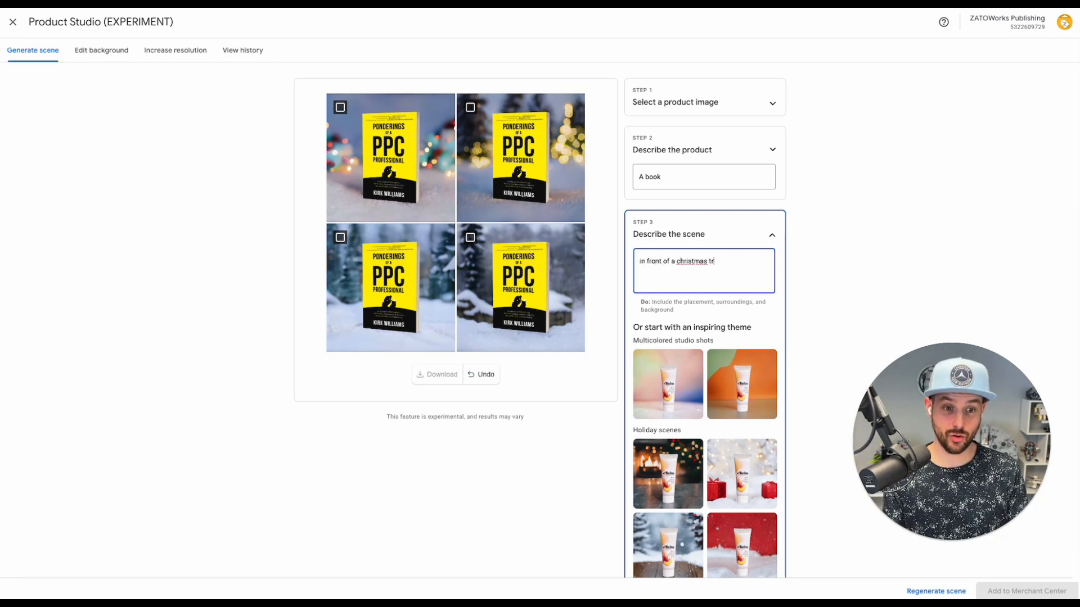
type("ee")
left_click(935, 592)
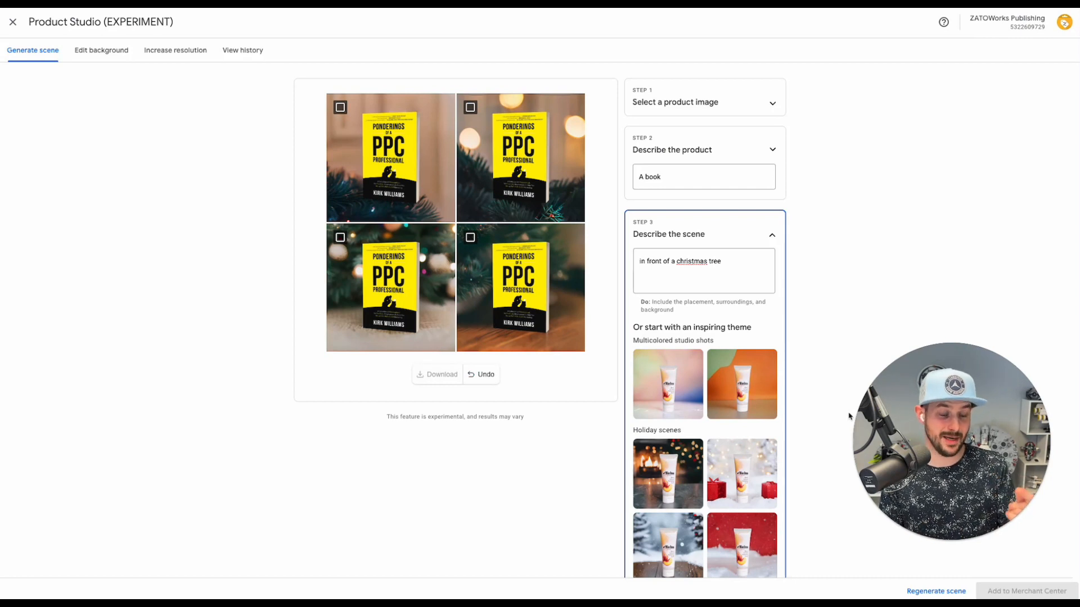
Mark the first Christmas-tree image for download, then switch to the Edit background feature
scroll(795, 375, "down", 2)
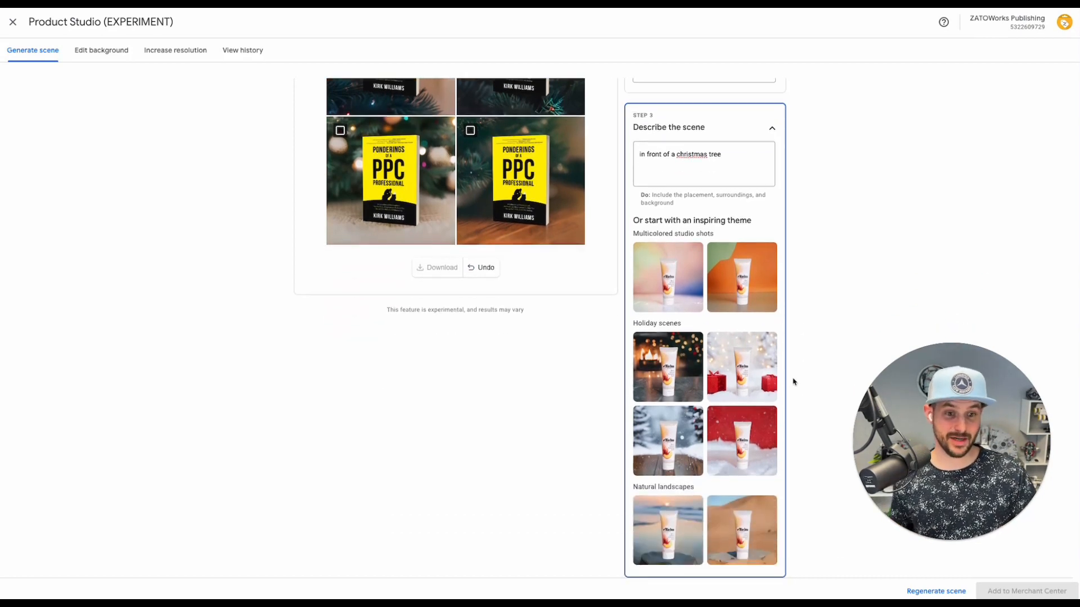
scroll(754, 430, "up", 2)
scroll(731, 248, "down", 2)
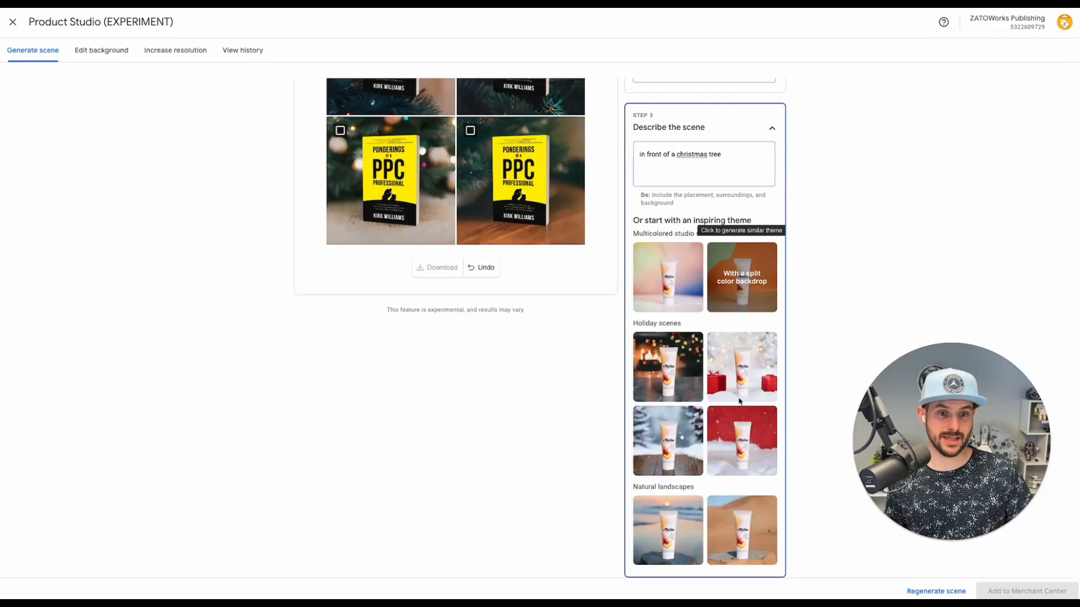
scroll(731, 455, "up", 2)
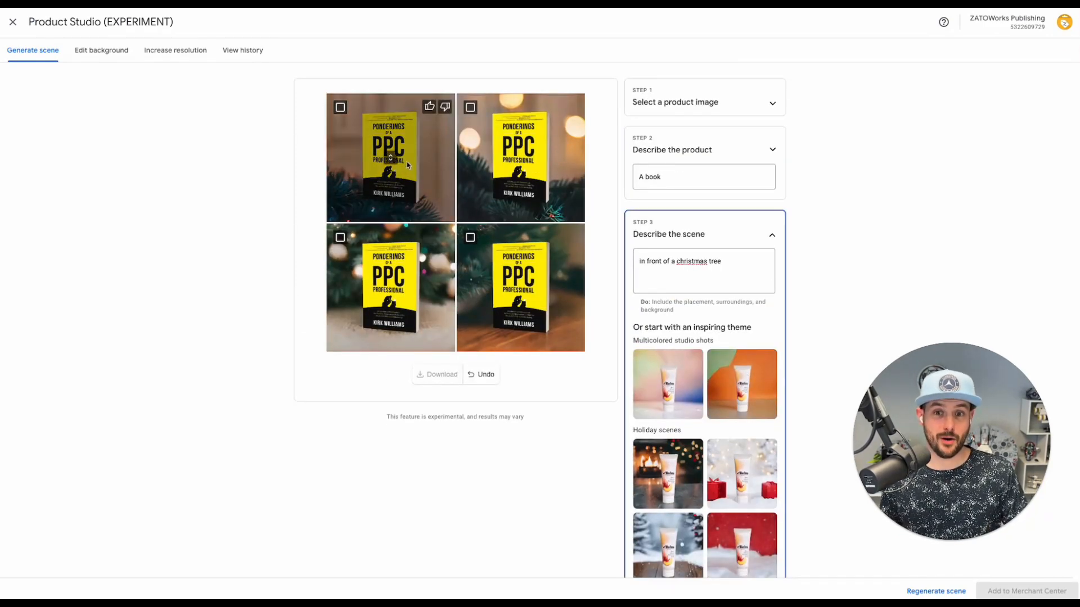
left_click(340, 107)
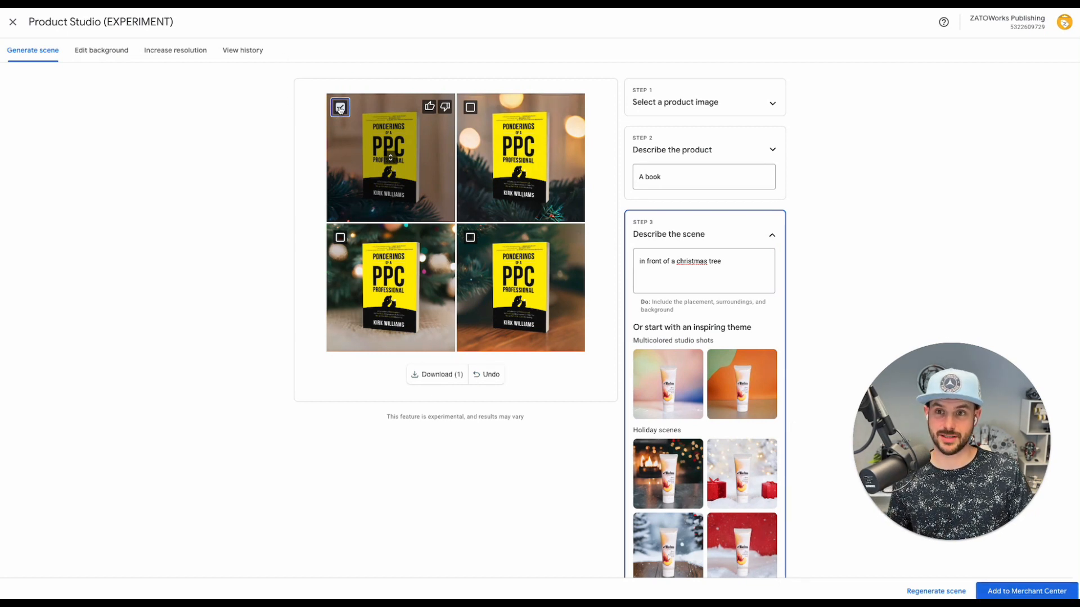
left_click(111, 51)
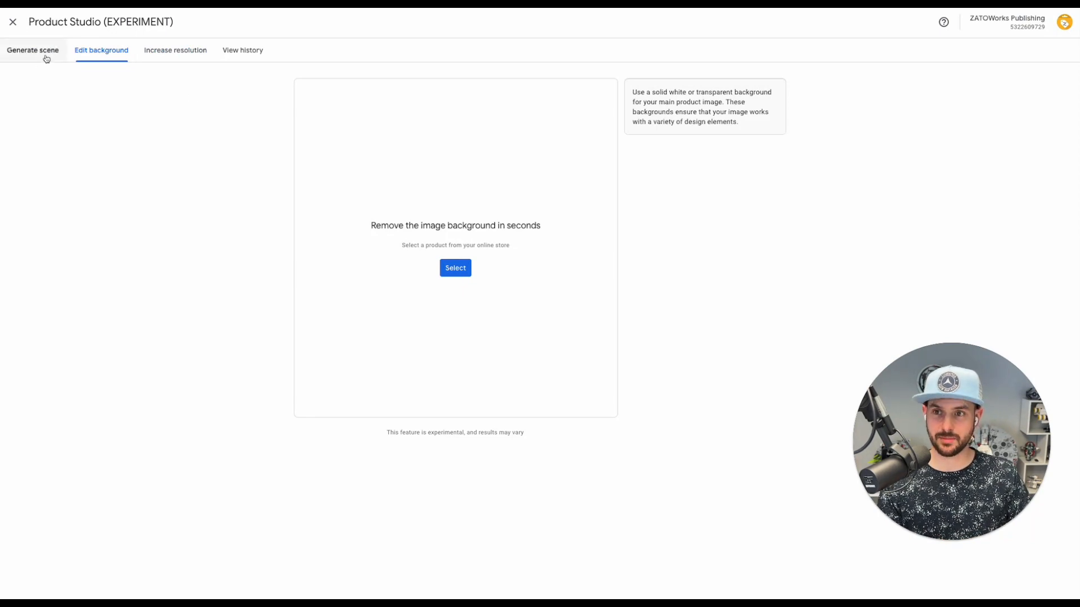
left_click(460, 278)
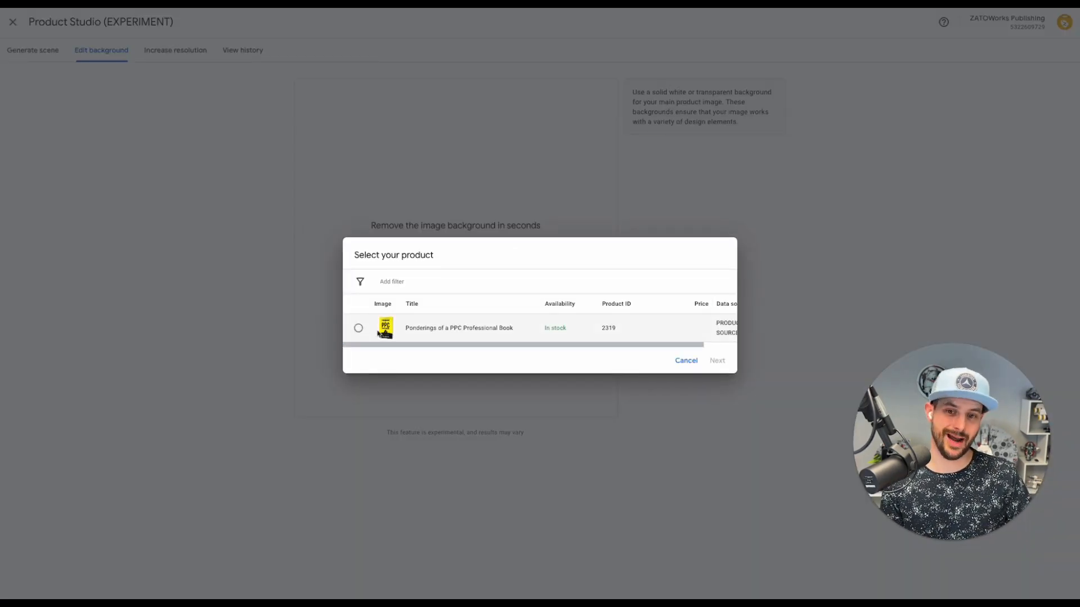
left_click(686, 360)
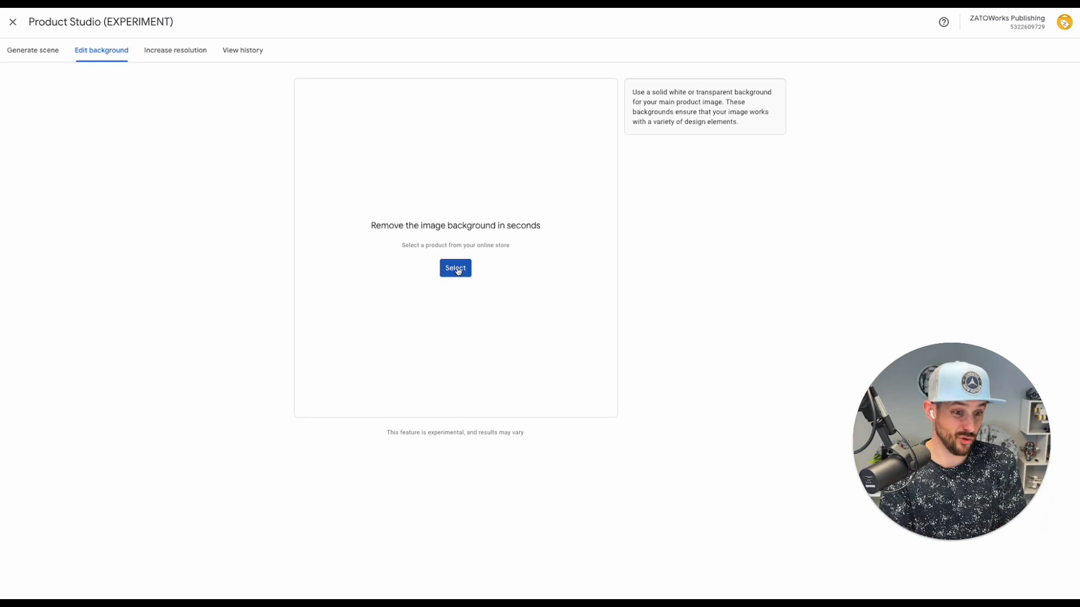
Increase the resolution of the PPC Professional Book image and compare before and after
left_click(171, 50)
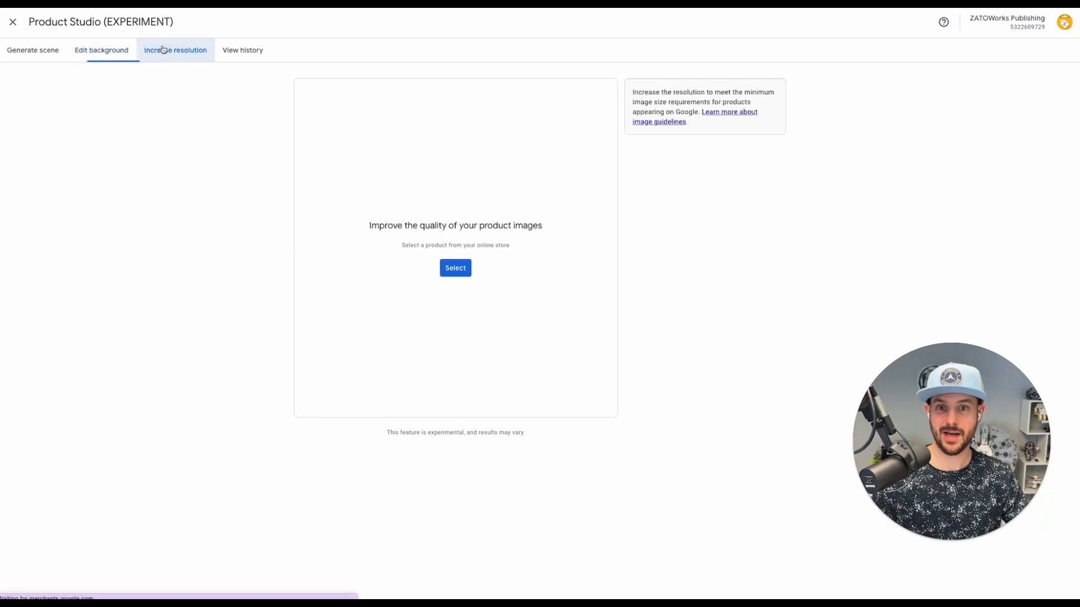
left_click(454, 269)
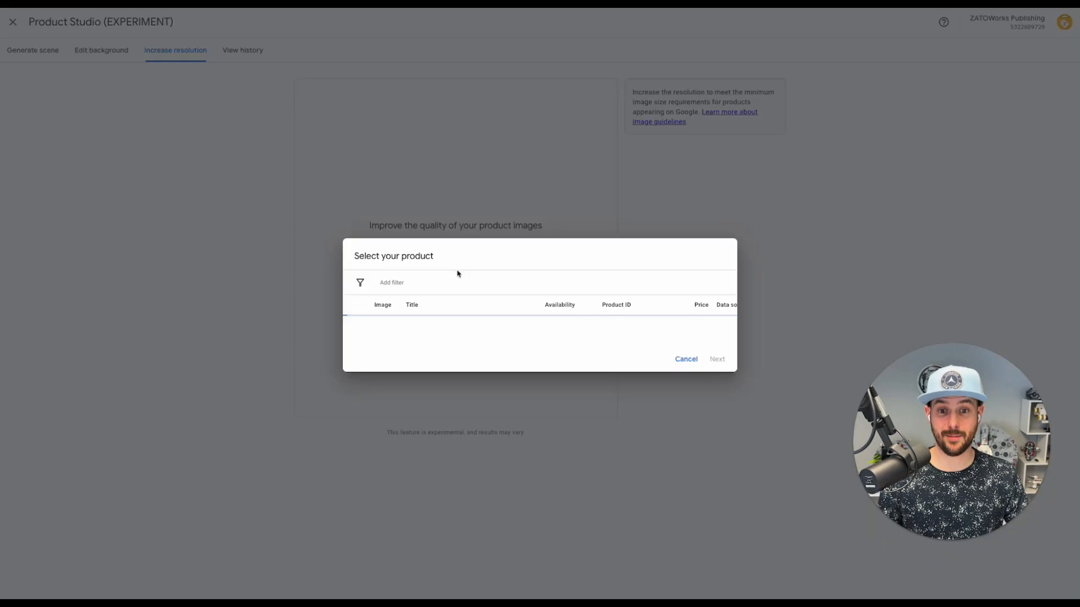
left_click(453, 337)
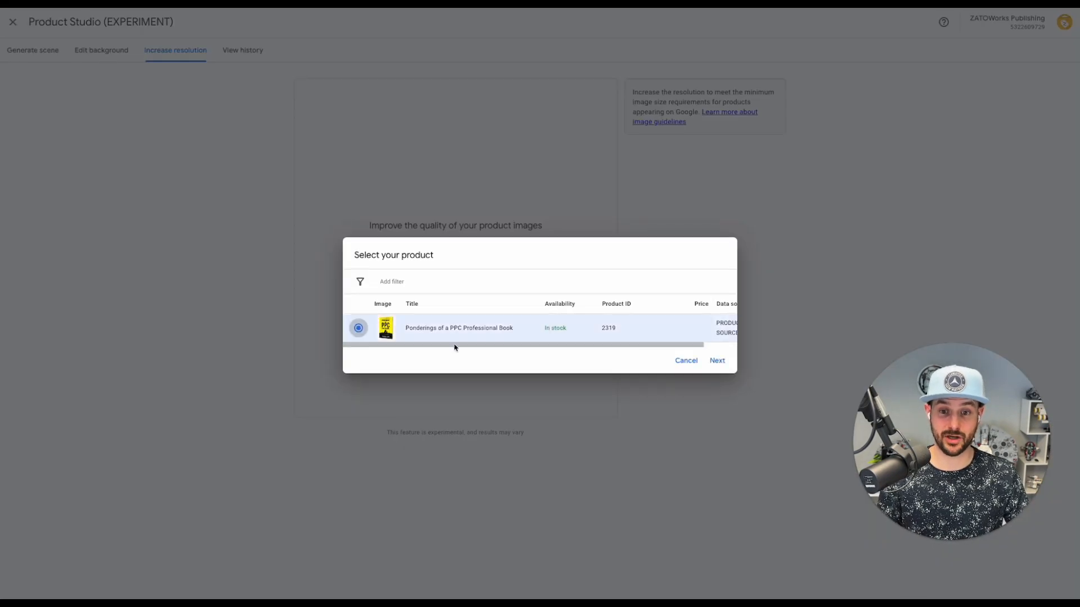
left_click(717, 359)
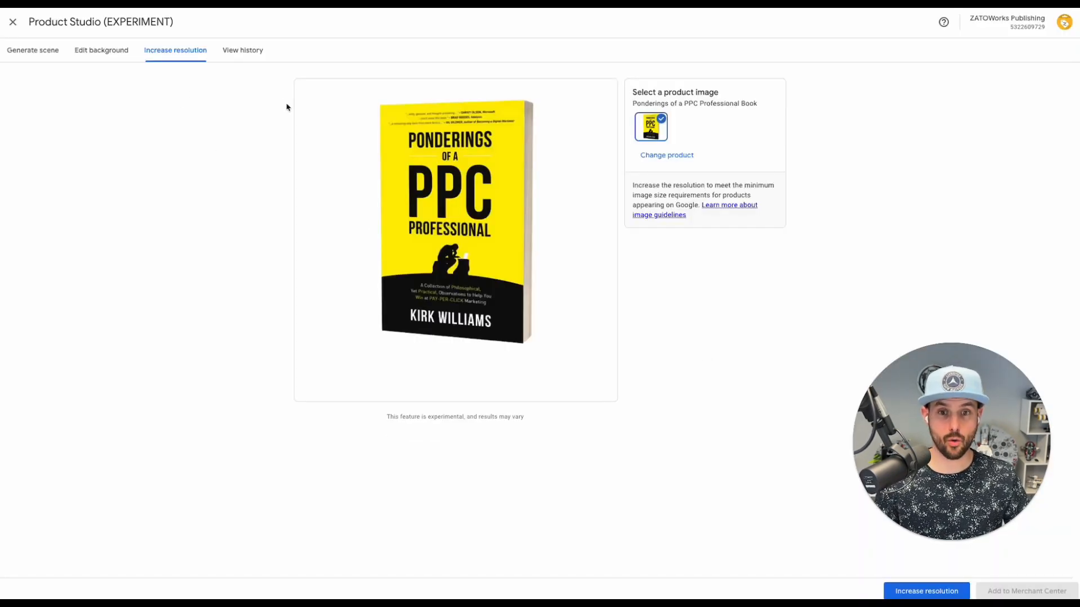
left_click(917, 591)
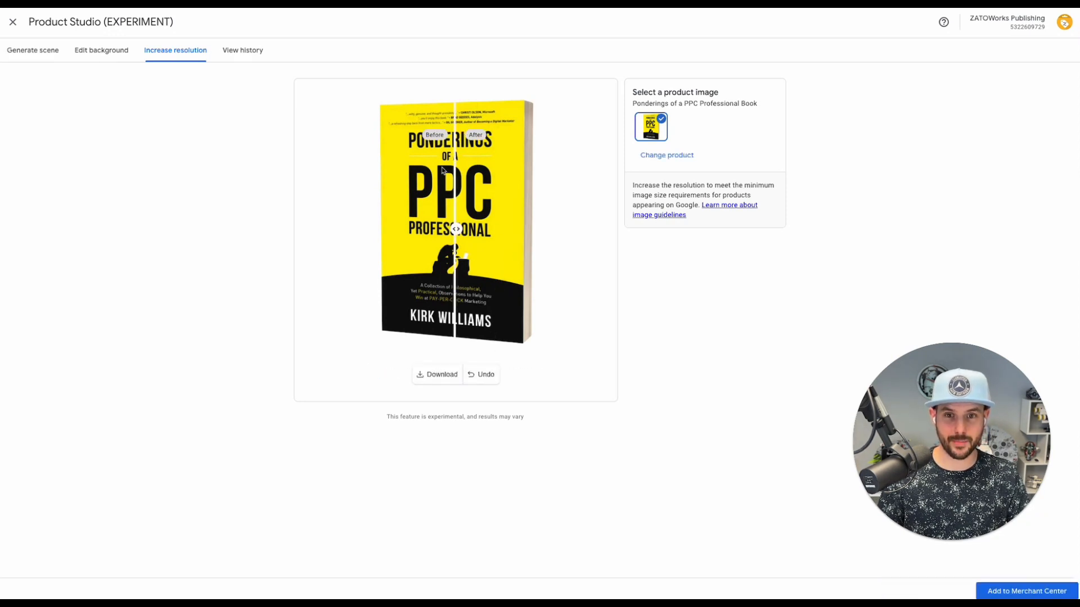
left_click_drag(455, 230, 451, 260)
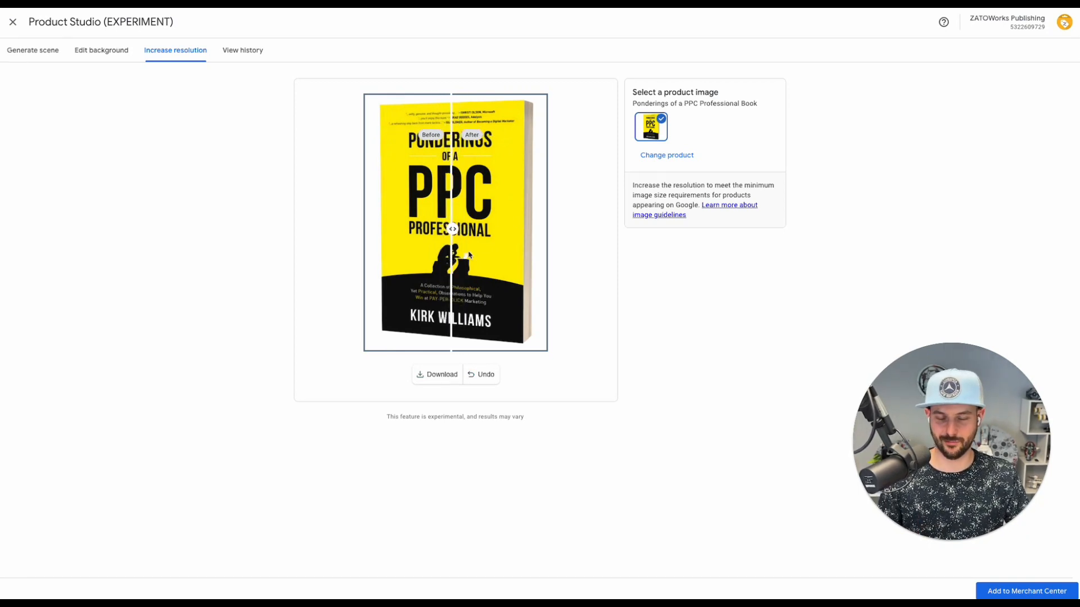
left_click(252, 54)
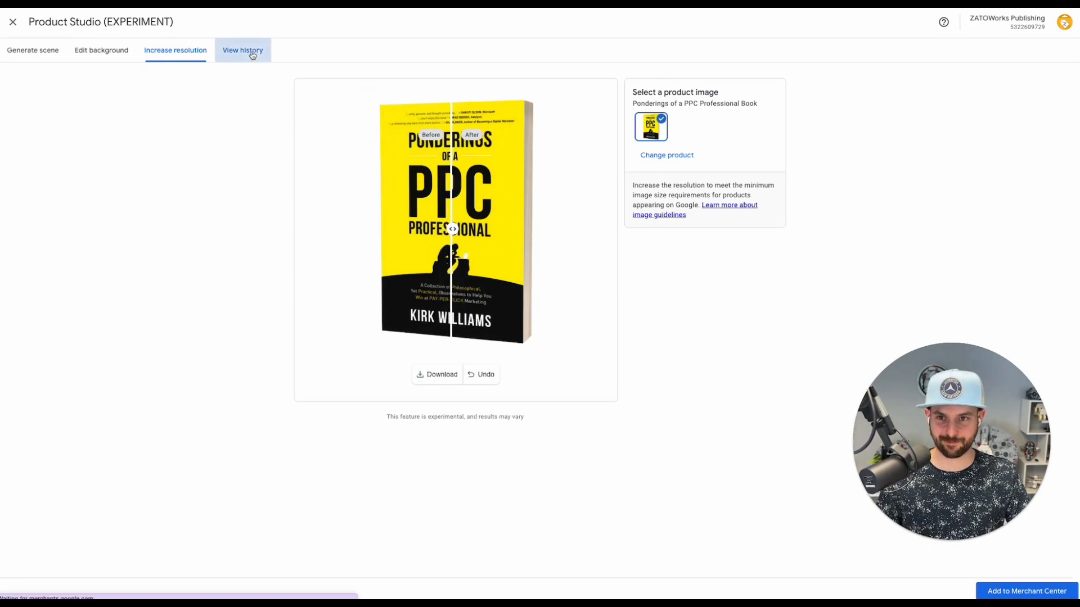
Review the five saved scene descriptions in the history and capture a screenshot of the list
scroll(535, 233, "down", 1)
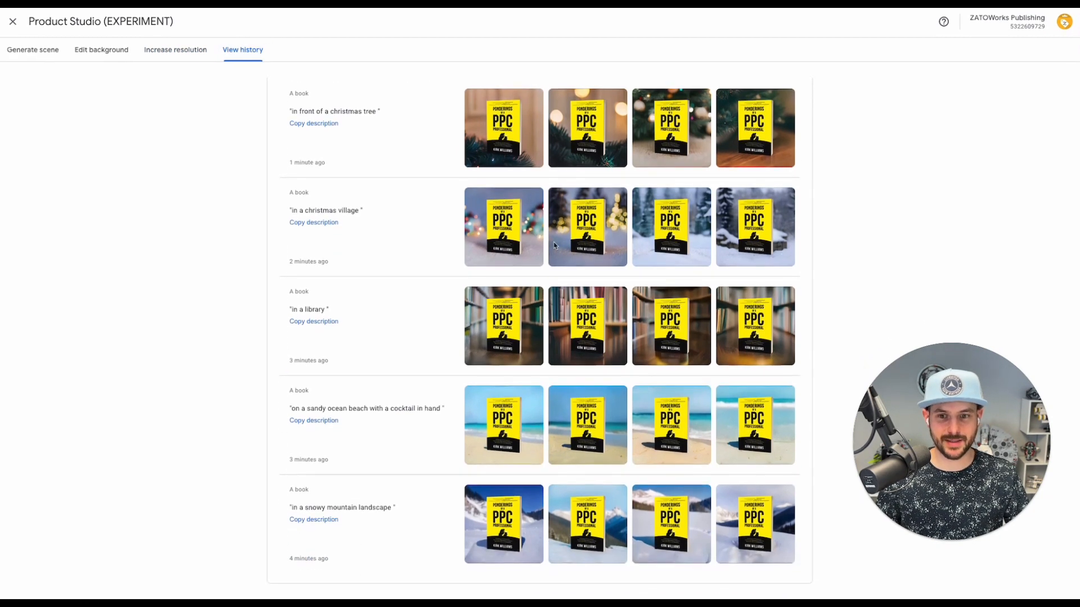
scroll(660, 331, "up", 1)
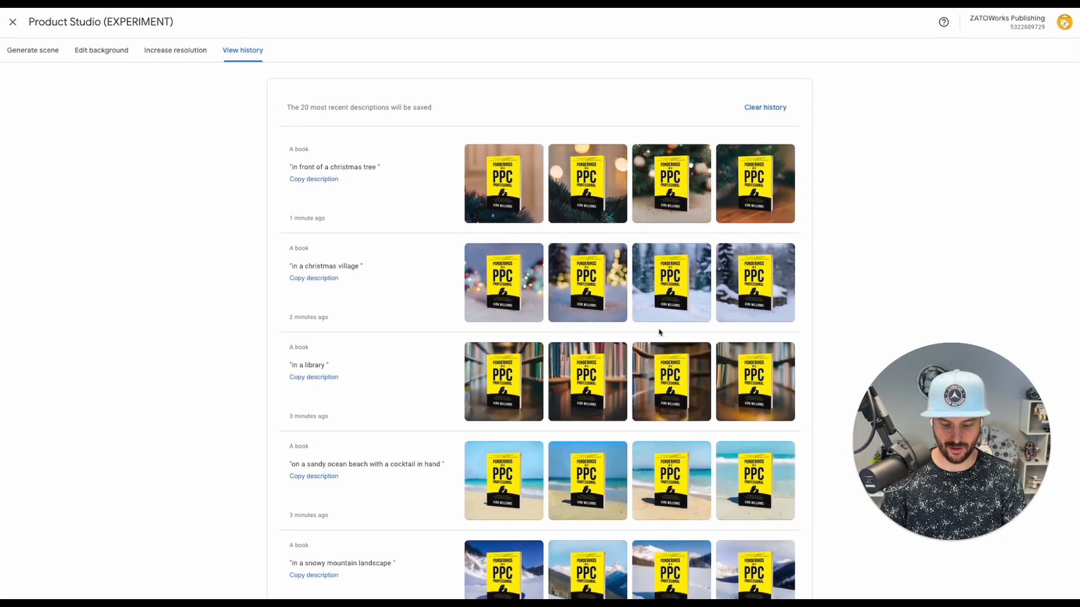
key("super+shift+4")
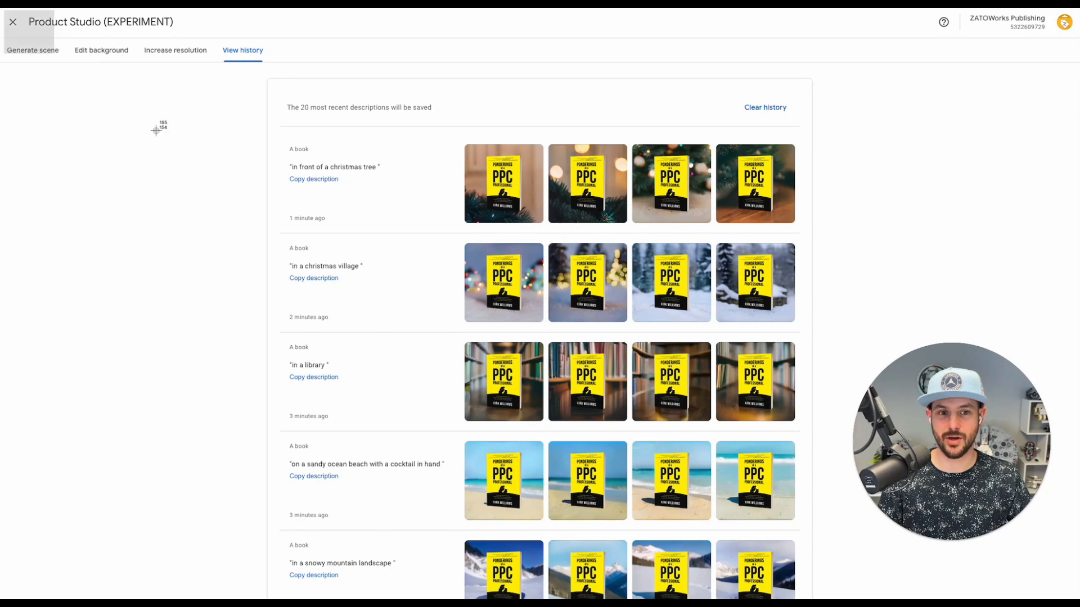
left_click_drag(156, 130, 837, 494)
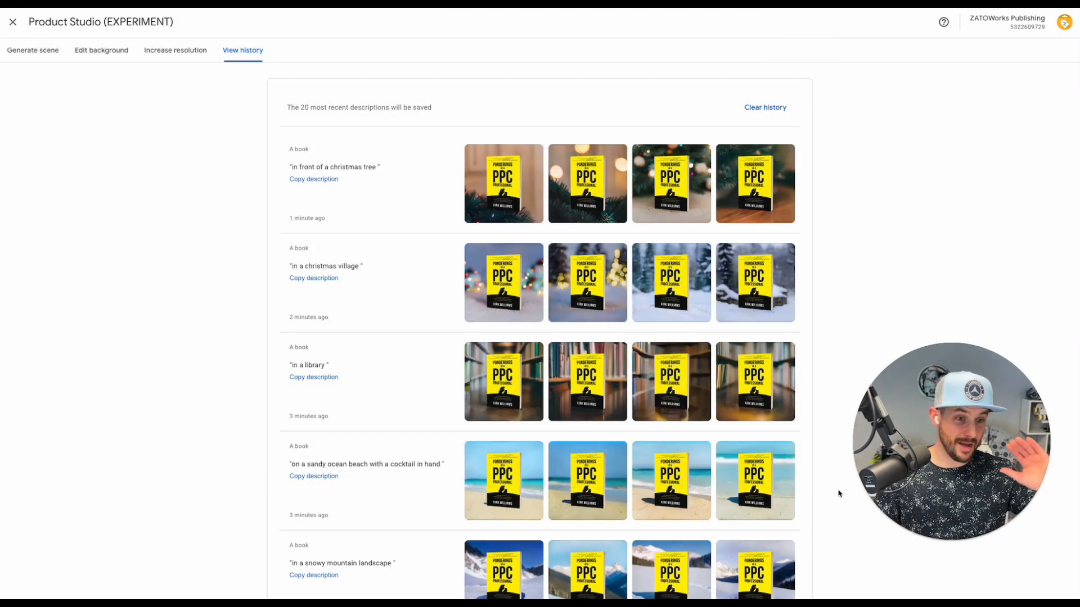